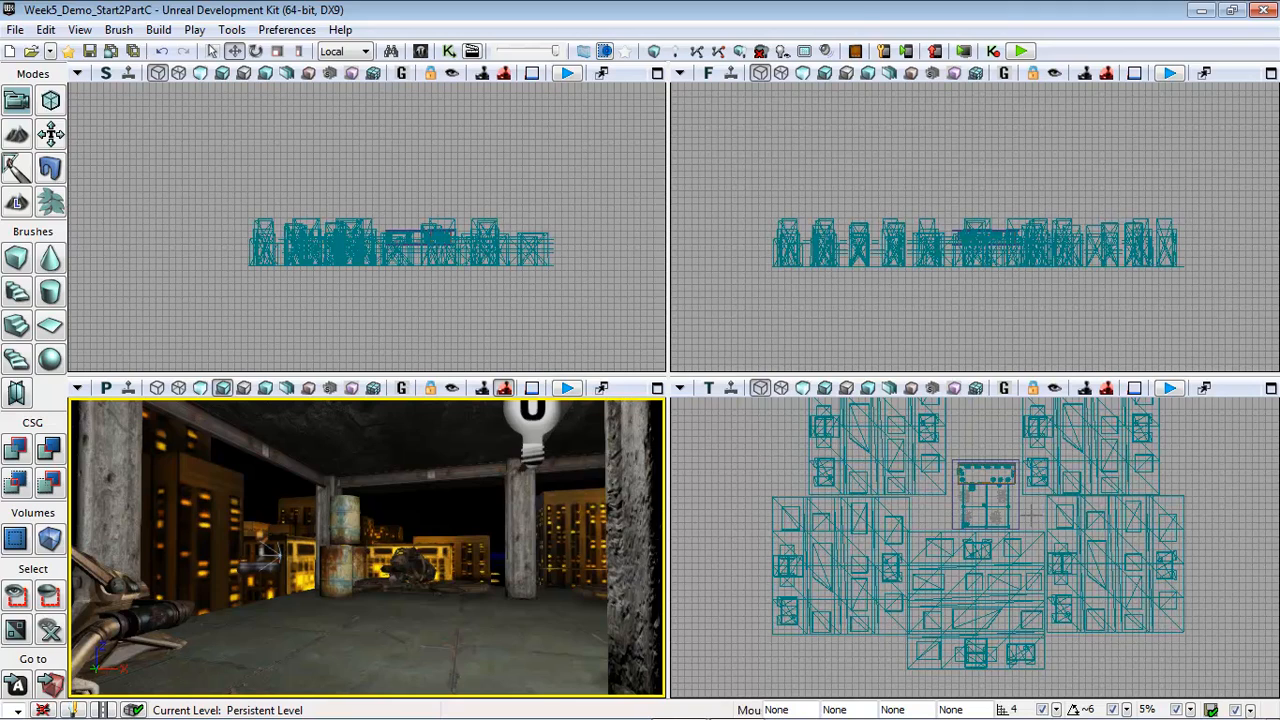
Select the existing point light hanging near the ceiling and display the perspective view unlit.
scroll(1032, 522, "up", 5)
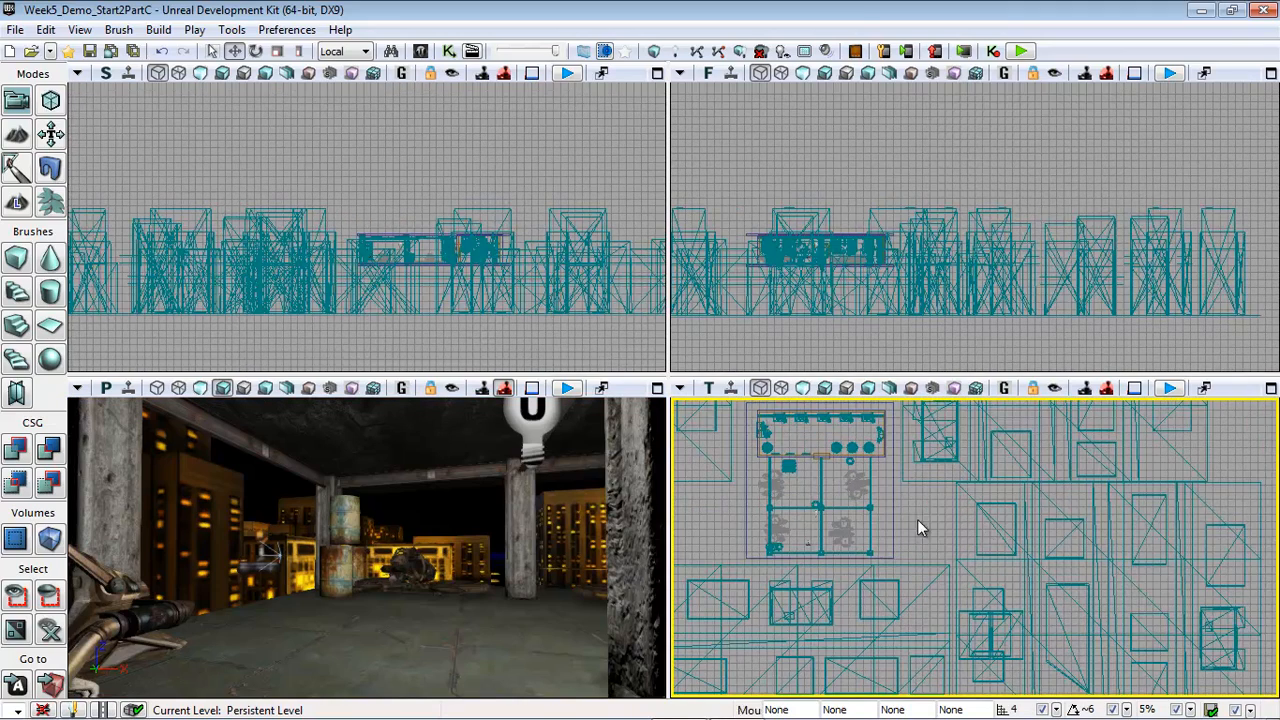
left_click(534, 425)
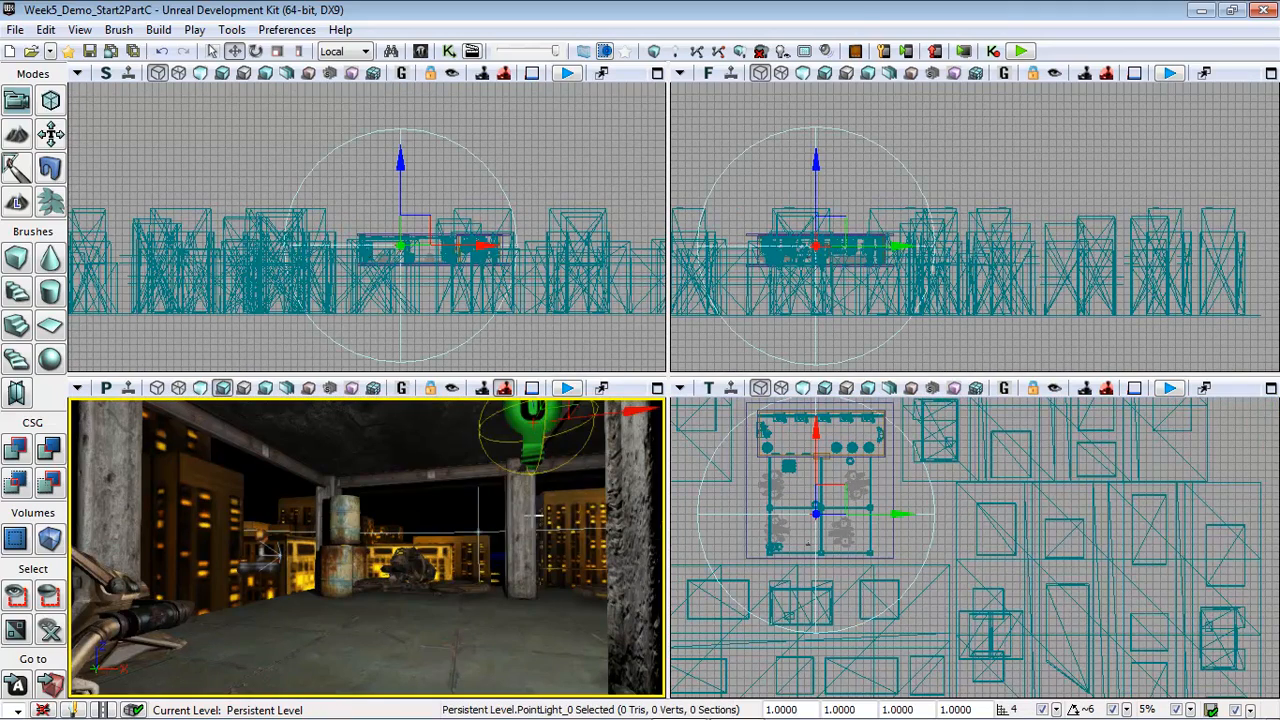
left_click(200, 388)
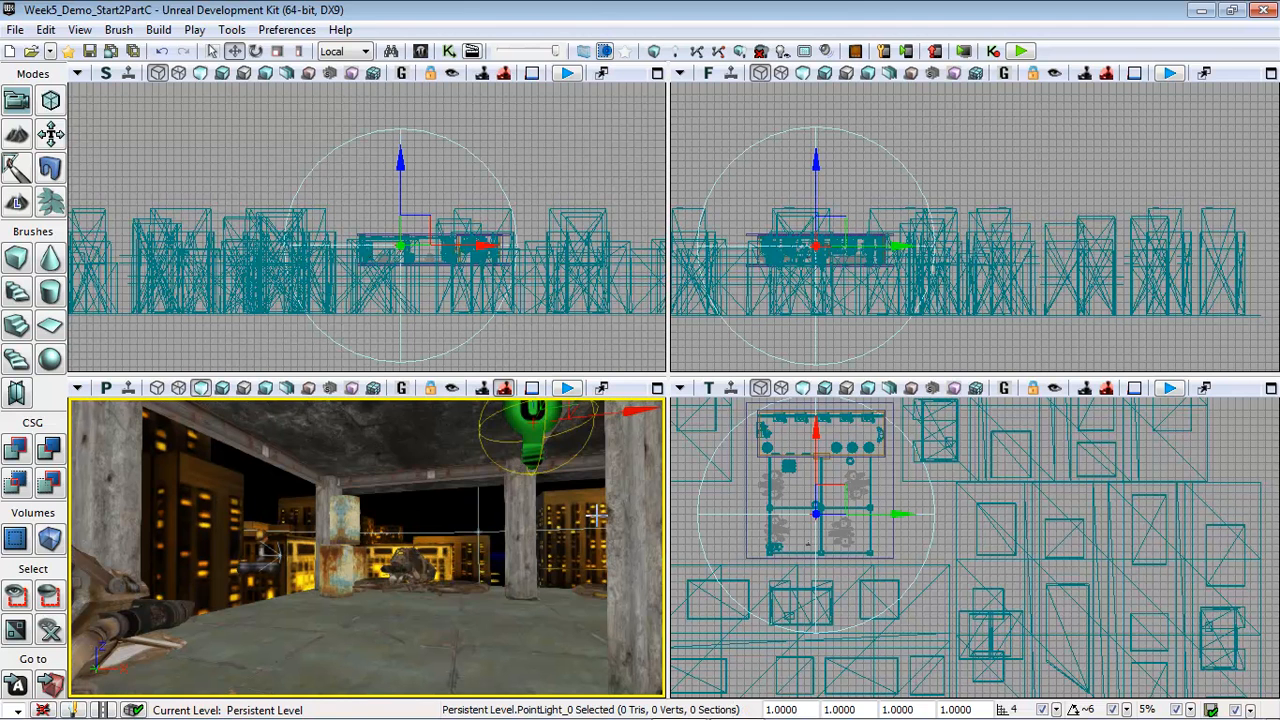
Turn off the Enabled option in the selected ceiling point light's properties.
double_click(501, 459)
left_click(668, 395)
left_click(1015, 100)
Add a point light in the top view, in the open space just outside the structure.
scroll(923, 543, "up", 5)
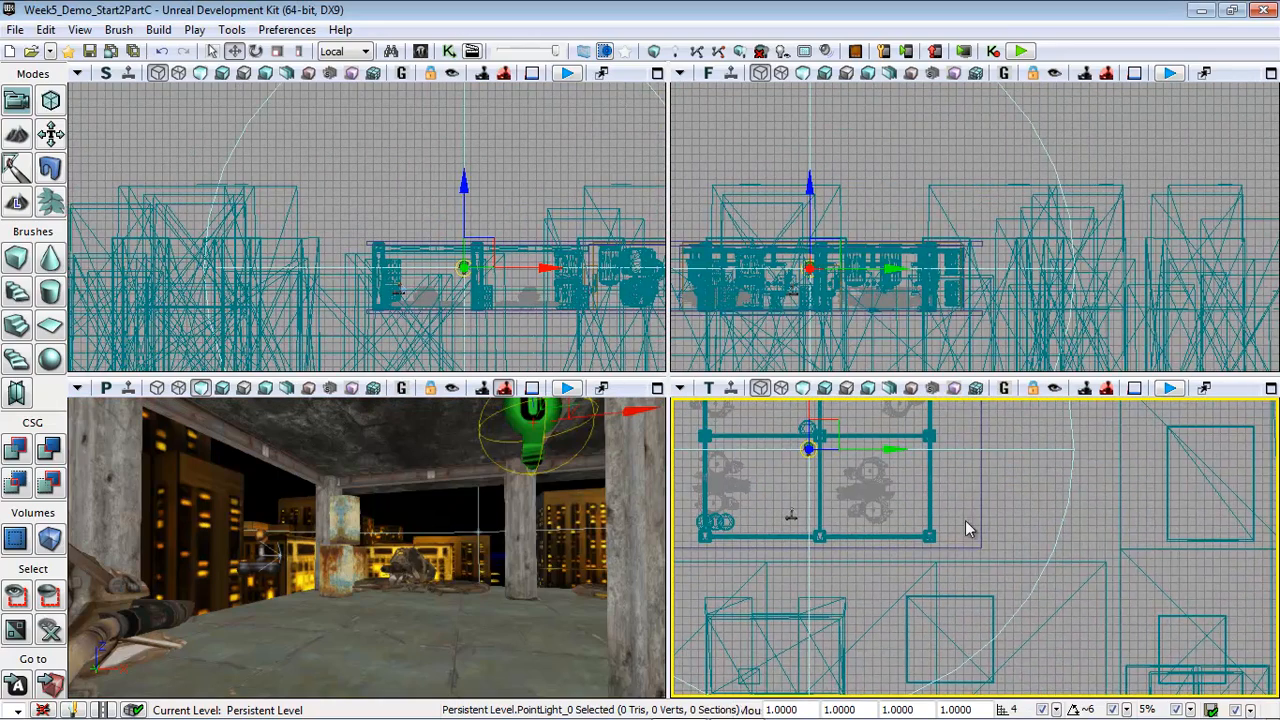
right_click(1008, 516)
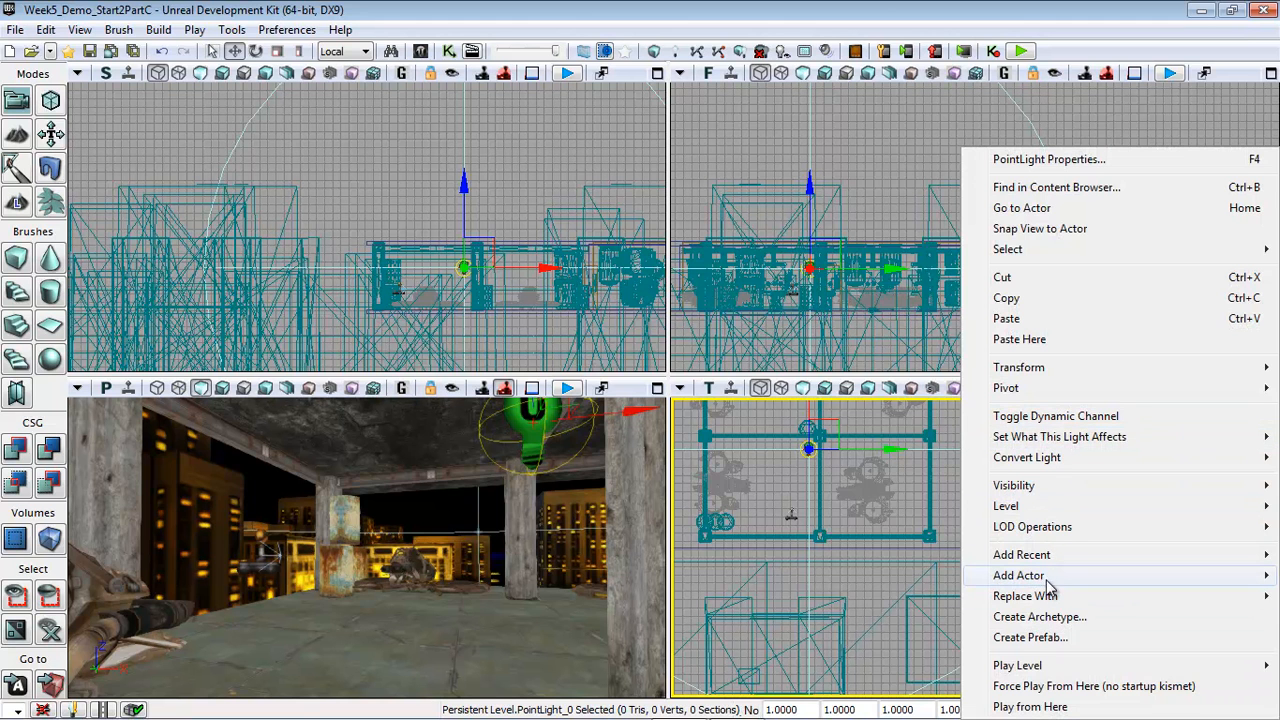
mouse_move(1045, 578)
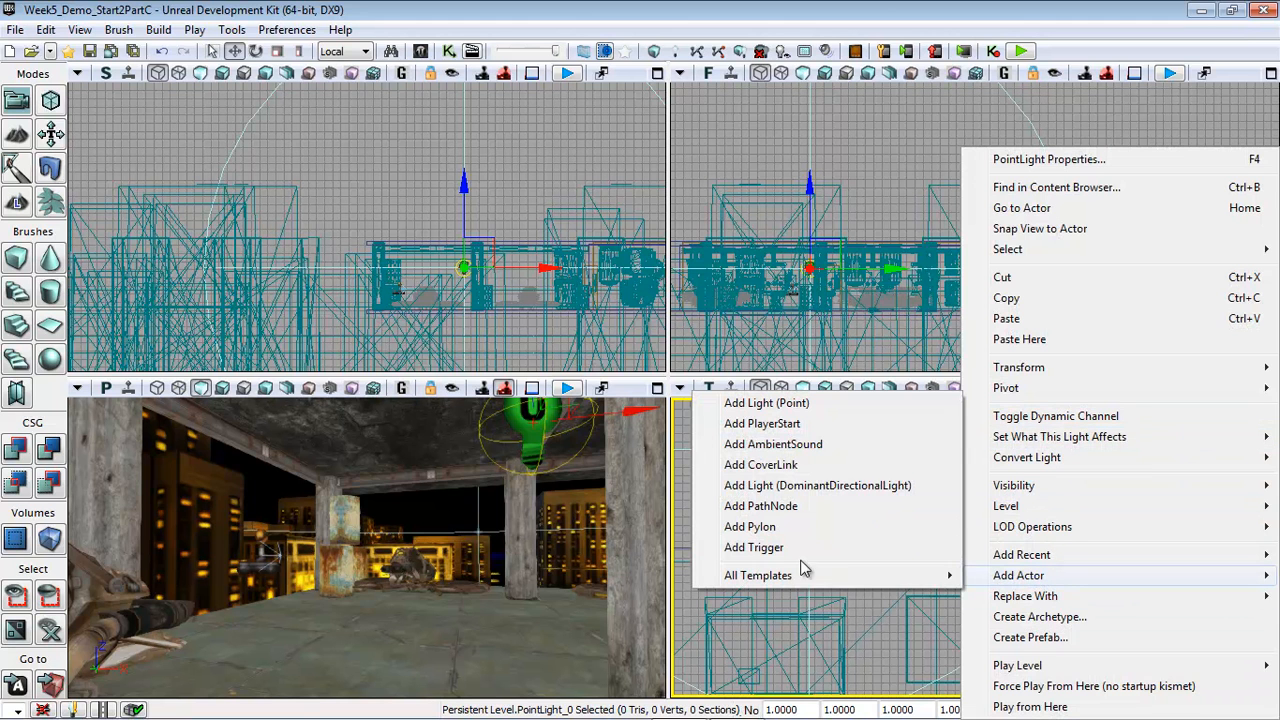
left_click(790, 403)
Position the new point light just outside the open rear corner of the structure, at floor level.
mouse_move(1064, 515)
left_mouse_down()
mouse_move(1114, 517)
mouse_move(1051, 517)
left_mouse_up()
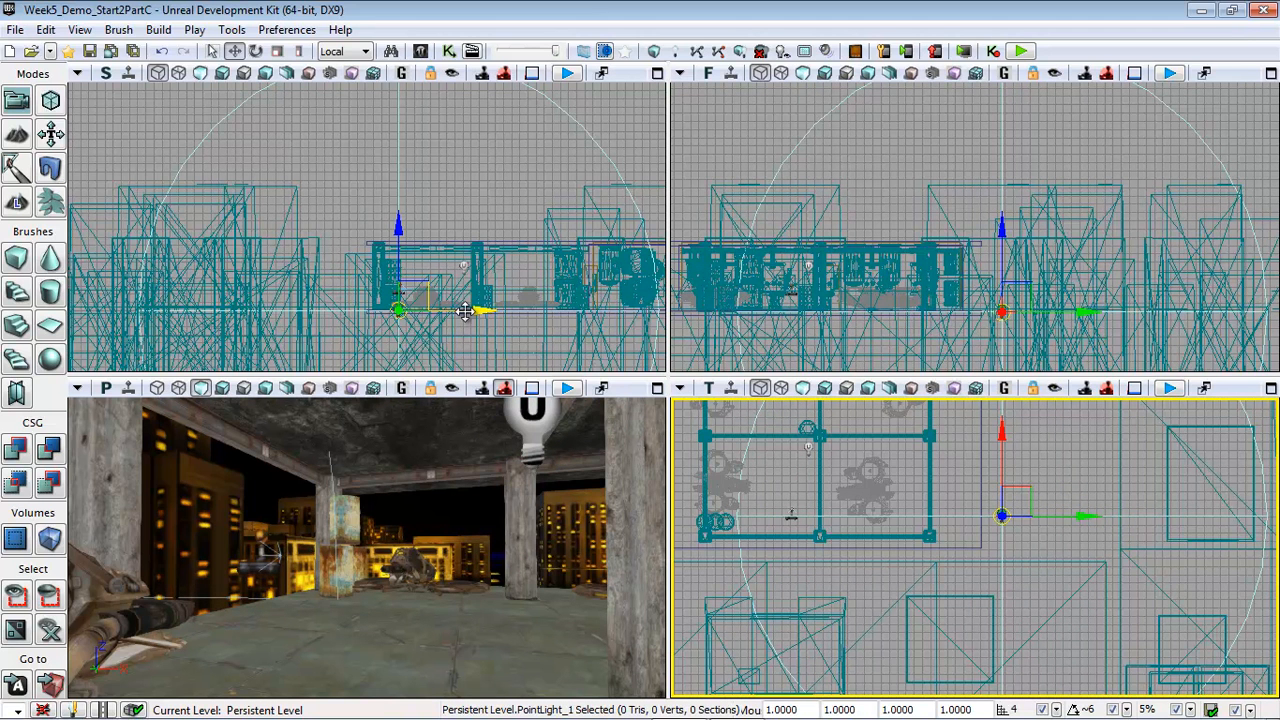
mouse_move(1003, 497)
left_mouse_down()
mouse_move(1000, 523)
mouse_move(998, 467)
mouse_move(1005, 502)
left_mouse_up()
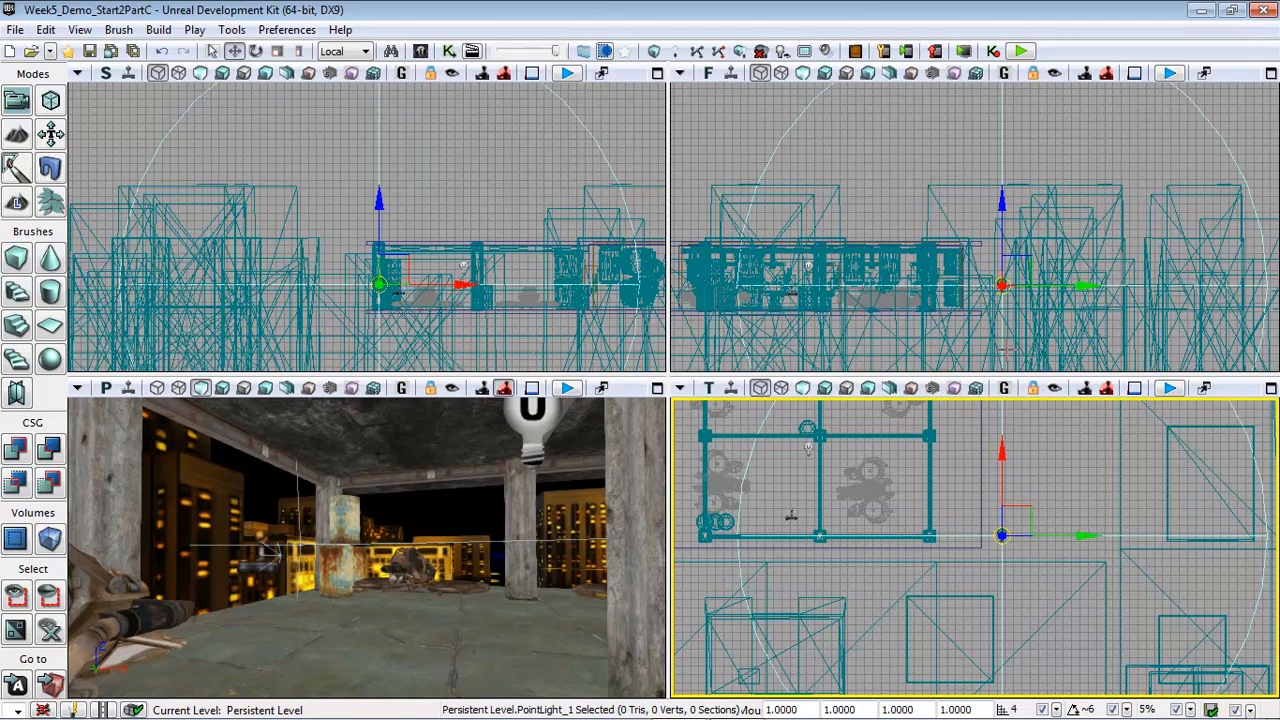
left_click_drag(1005, 214, 988, 253)
left_click_drag(1051, 530, 1063, 531)
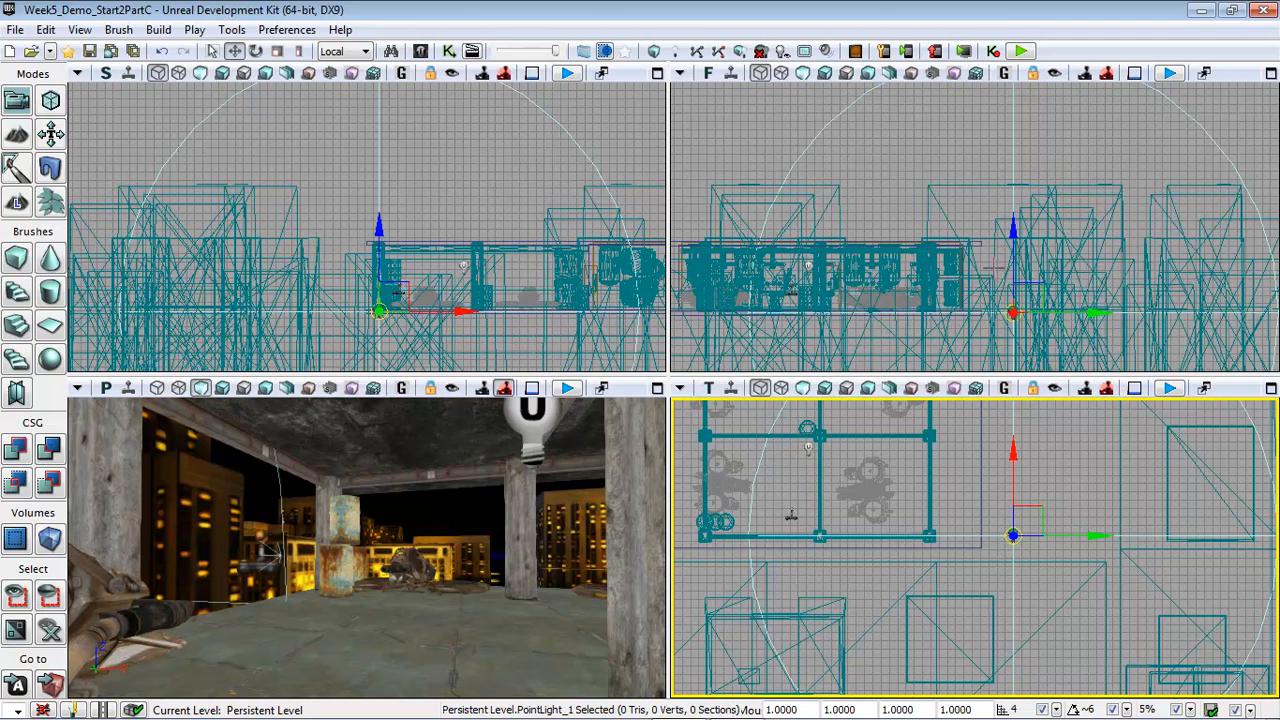
Set the new point light's colour to a warm yellow-orange with saturation 0.88 and value 1.00.
key("F4")
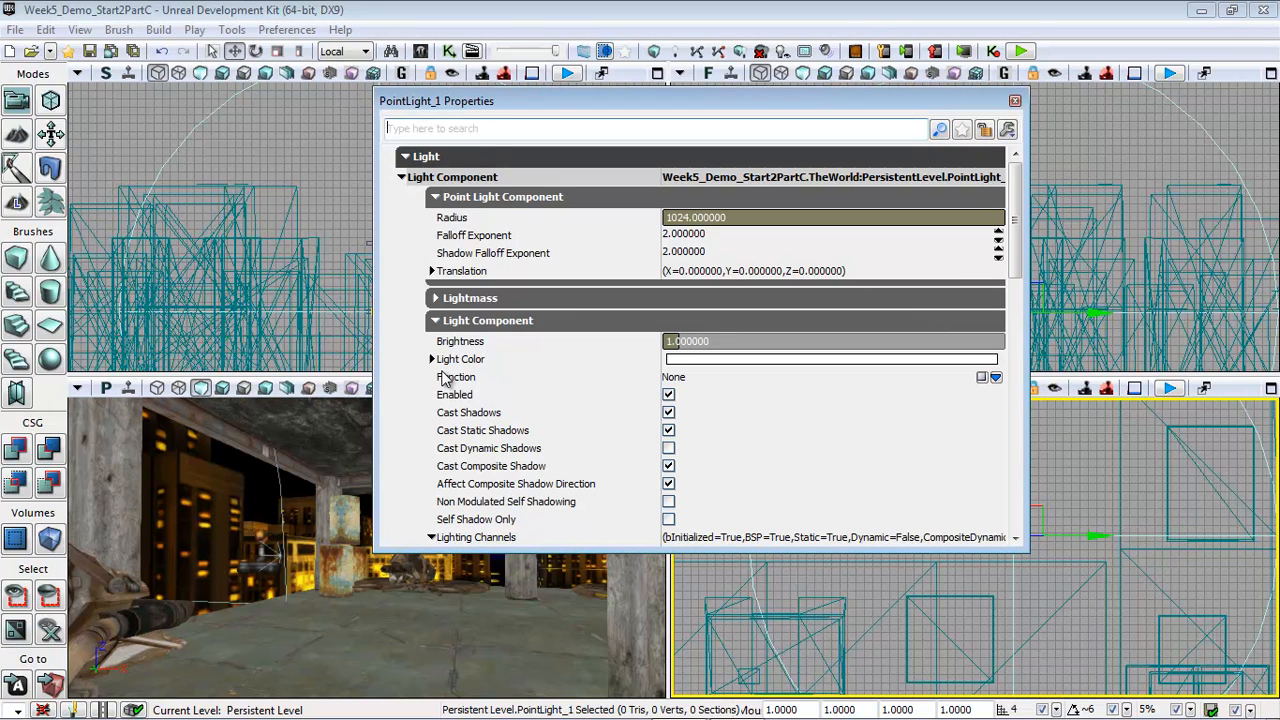
left_click(696, 360)
left_click(656, 349)
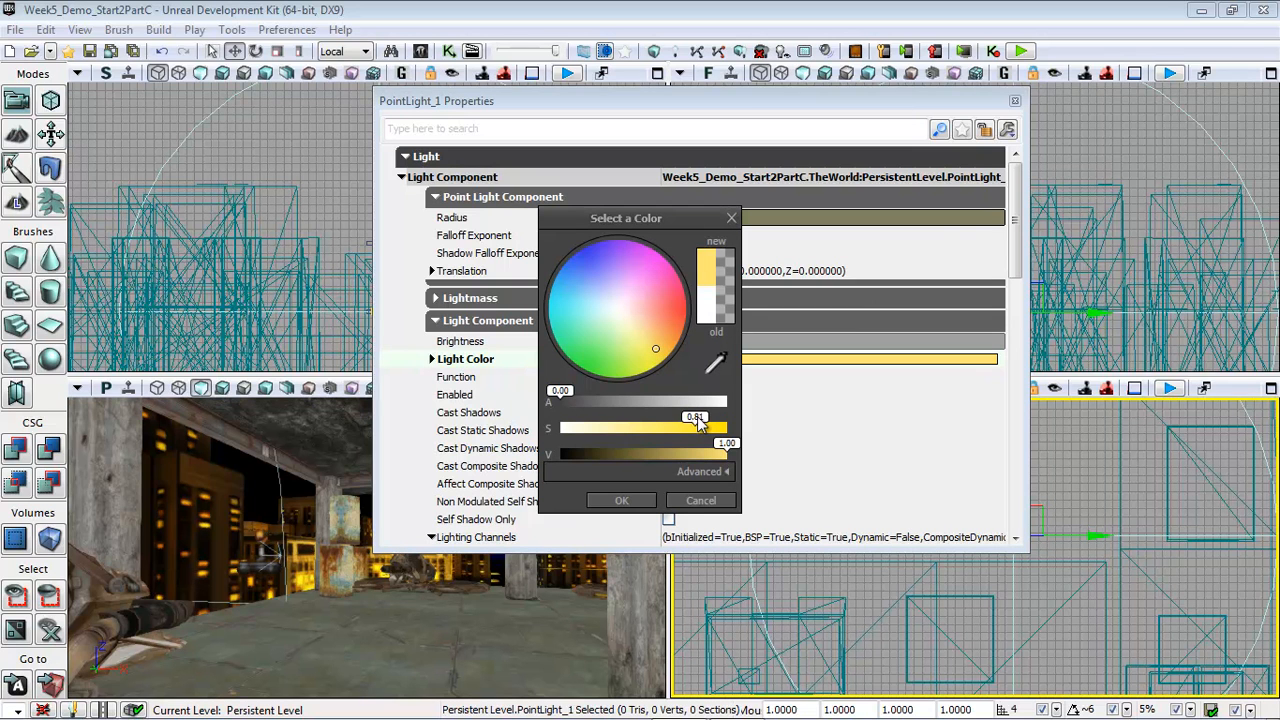
left_click(666, 345)
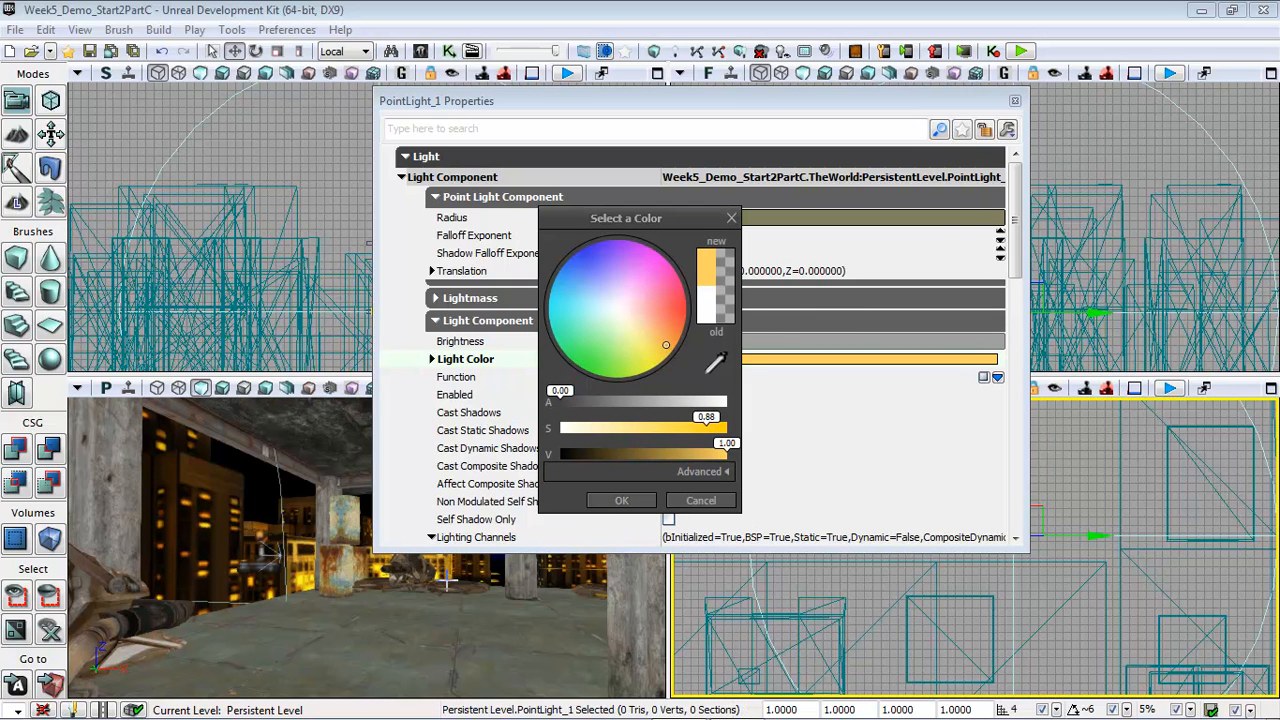
left_click(626, 502)
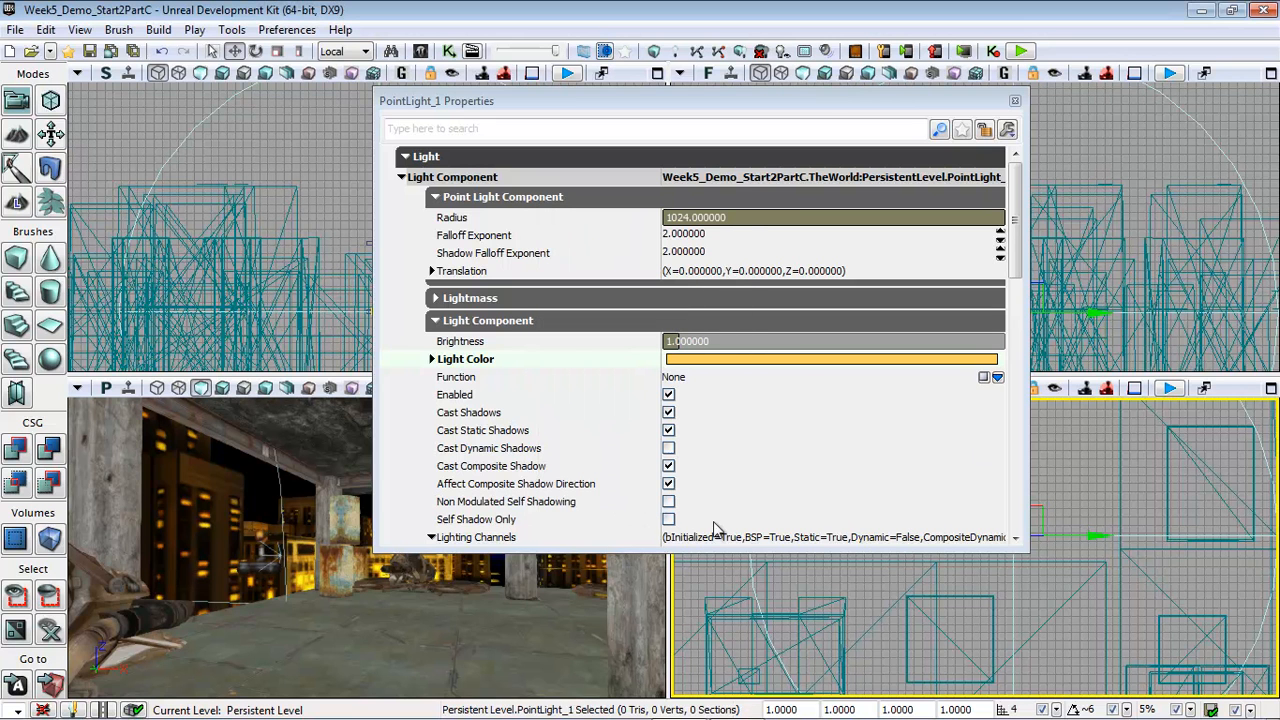
left_click(1015, 101)
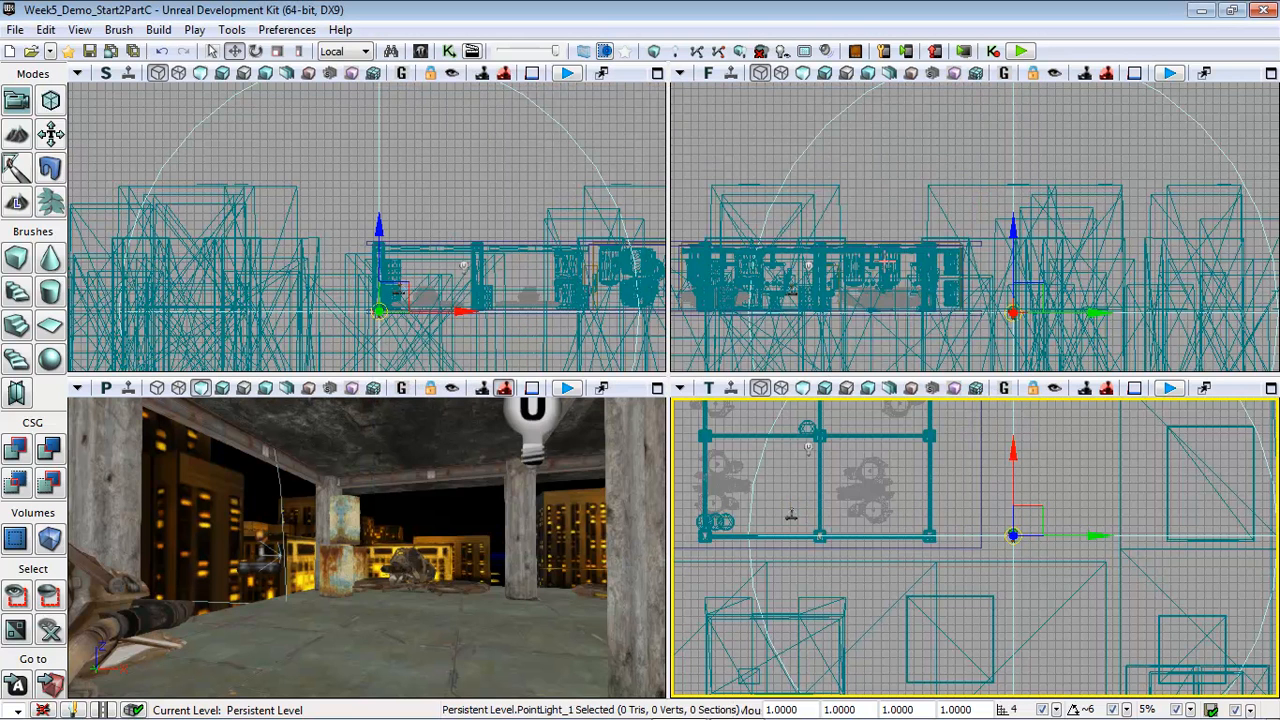
Duplicate the yellow-orange light along the structure's side, placing the copy level with the furnished front room's inner wall.
scroll(1032, 559, "down", 5)
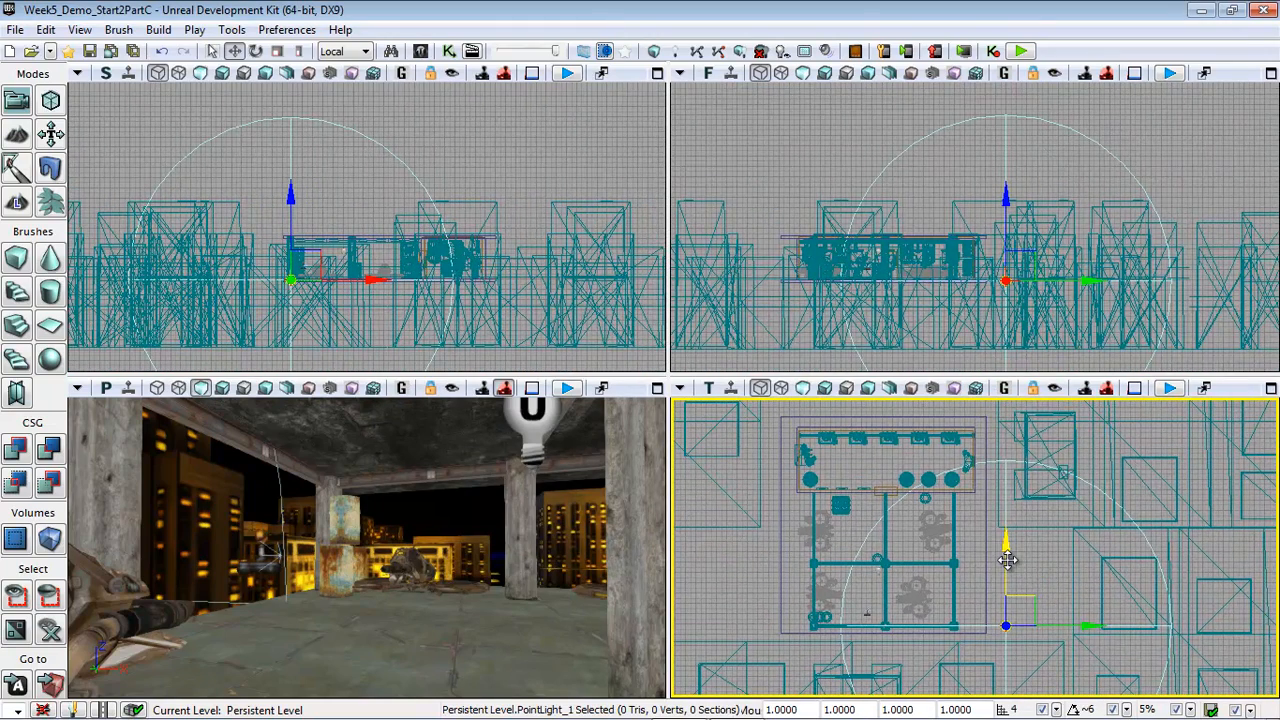
left_click_drag(1007, 560, 1000, 455)
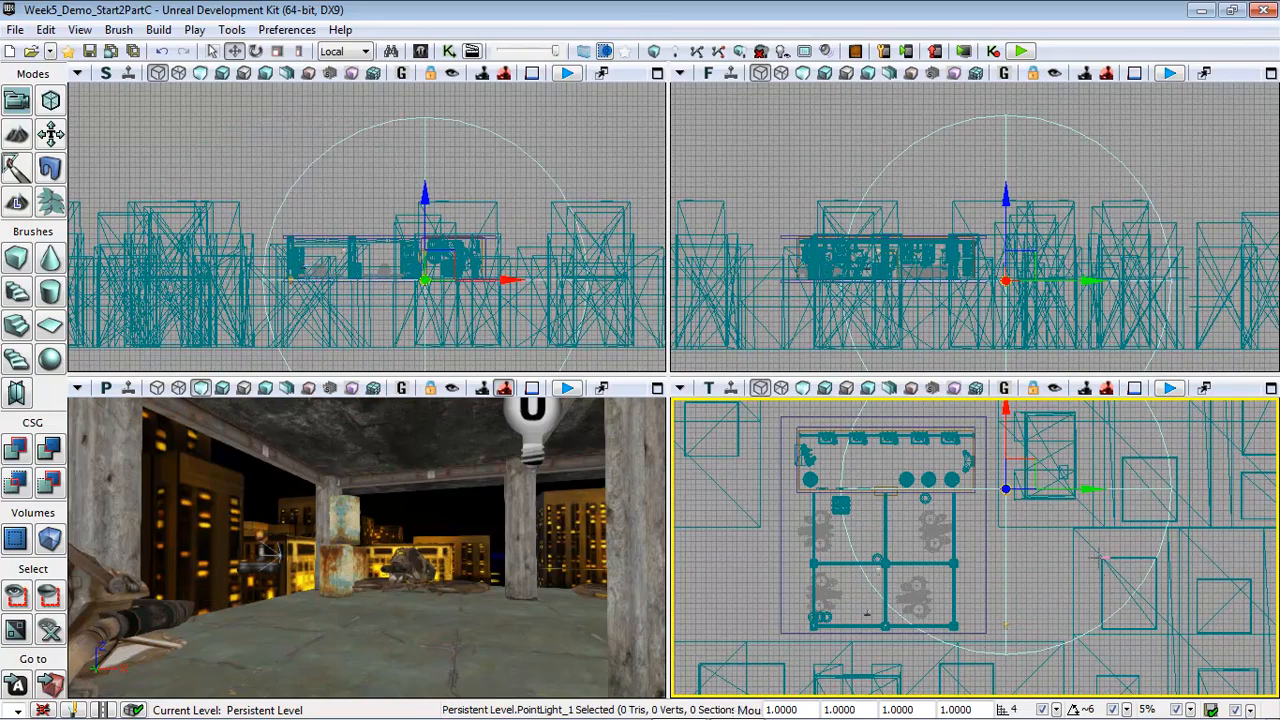
left_click_drag(1060, 572, 980, 614)
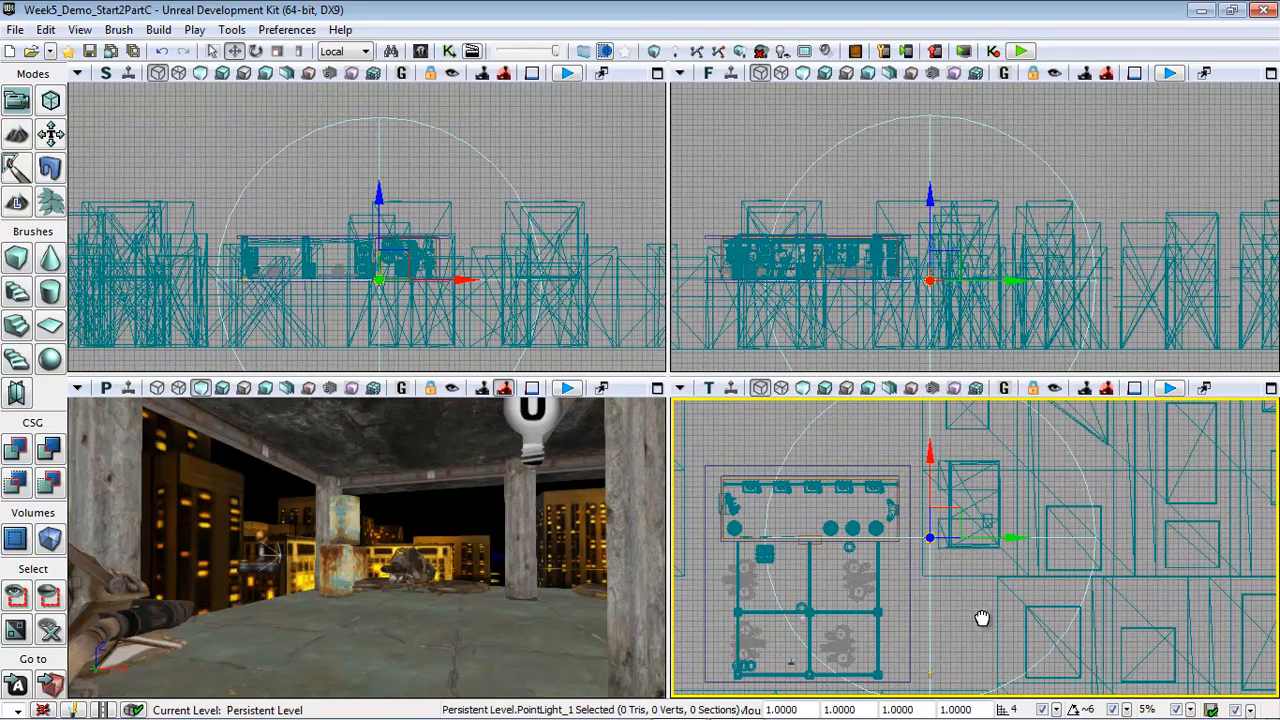
Move the neighbouring city-building mesh outward, away from the structure and its lights.
left_click(1190, 529)
left_click_drag(1160, 494, 1071, 503)
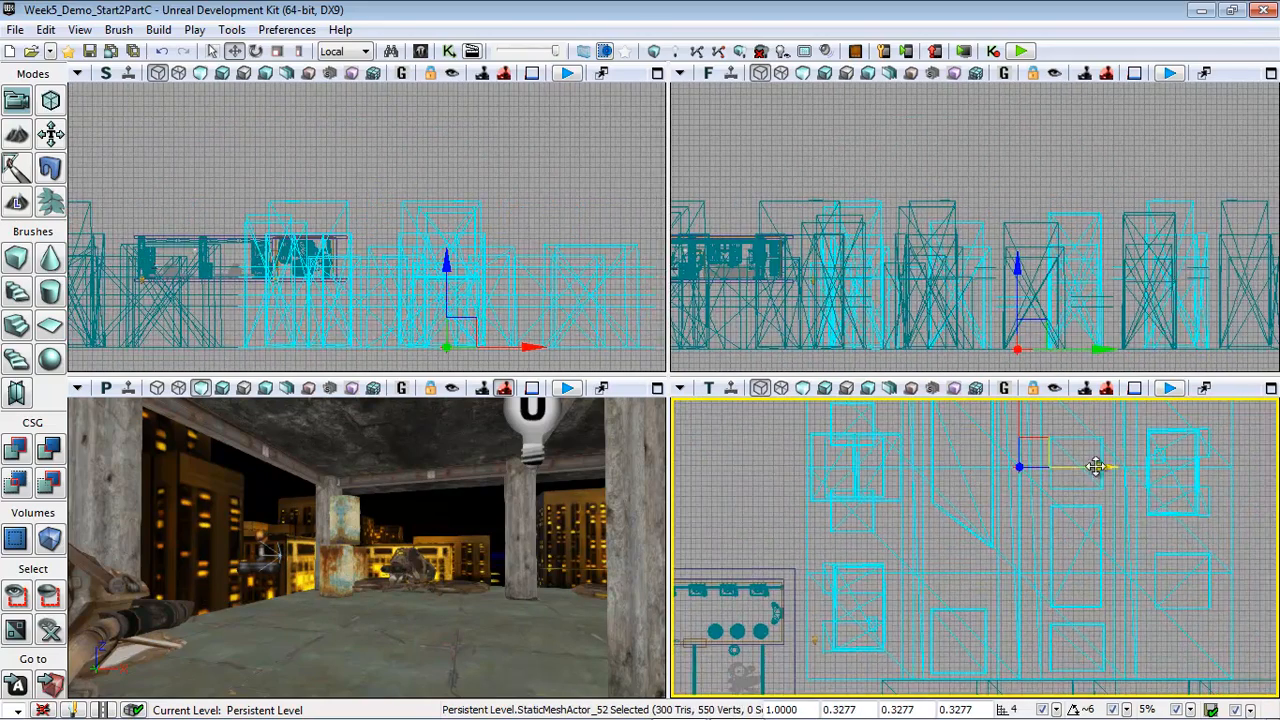
left_click_drag(1149, 467, 1165, 467)
Duplicate the light to the structure's opposite side and again to that side's rear corner, giving four surrounding lights.
left_click_drag(832, 525, 1128, 445)
left_click(1110, 557)
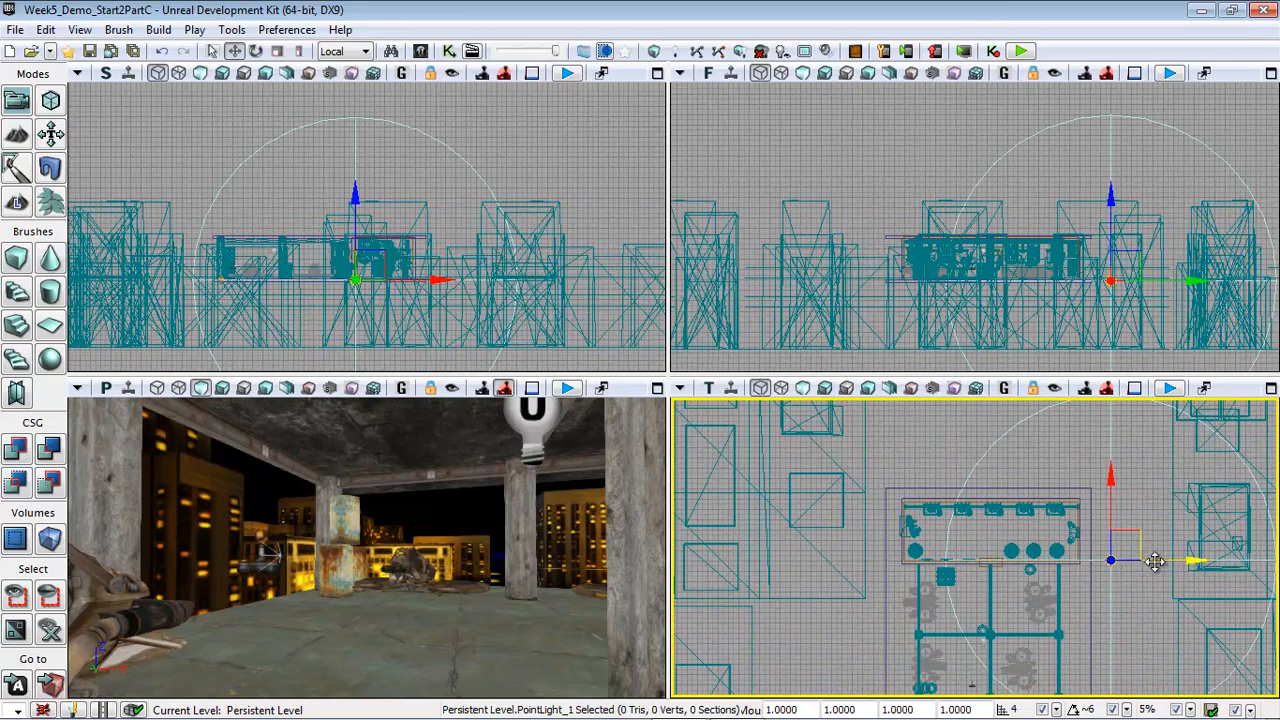
left_click_drag(1155, 558, 981, 558)
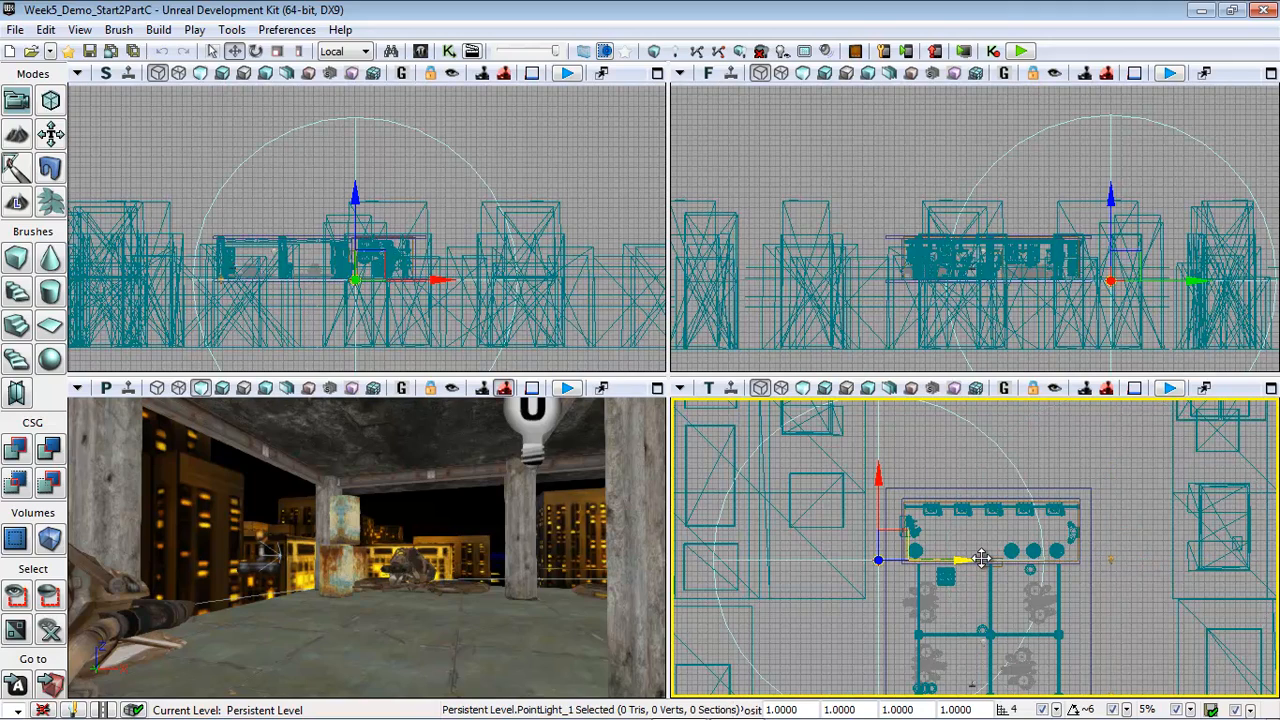
left_click_drag(1137, 611, 1171, 508)
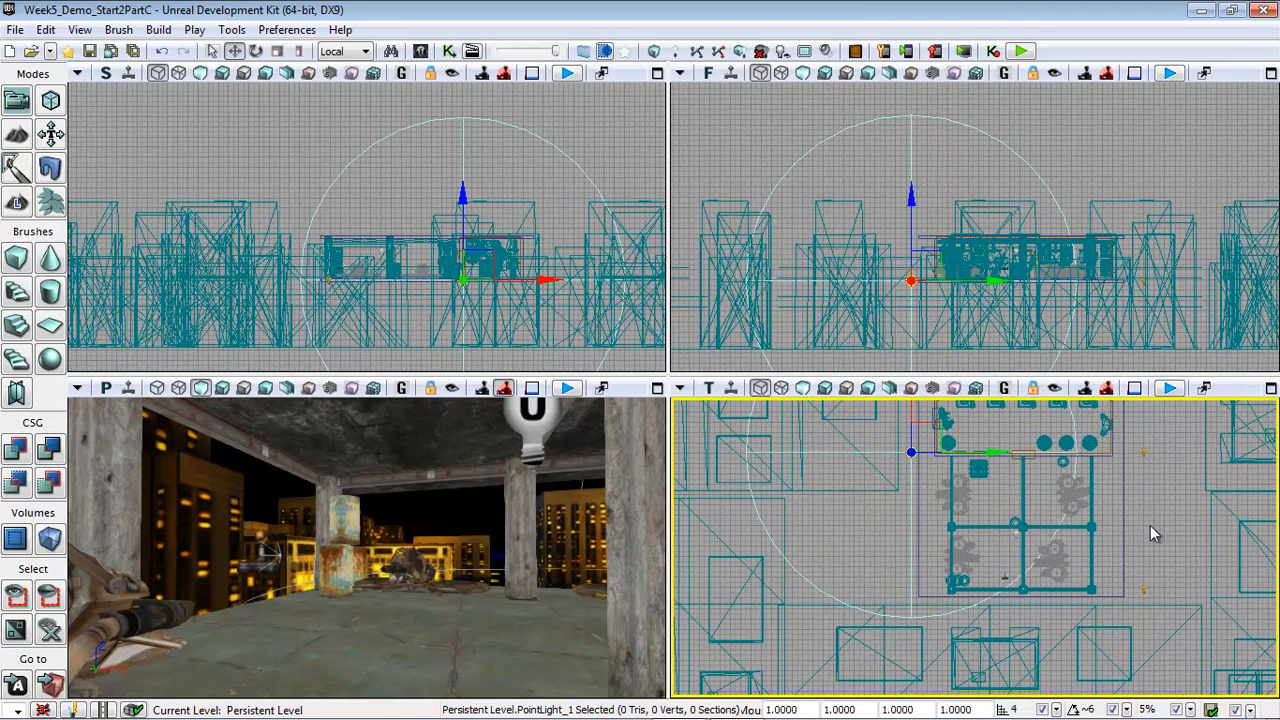
left_click_drag(906, 436, 904, 500)
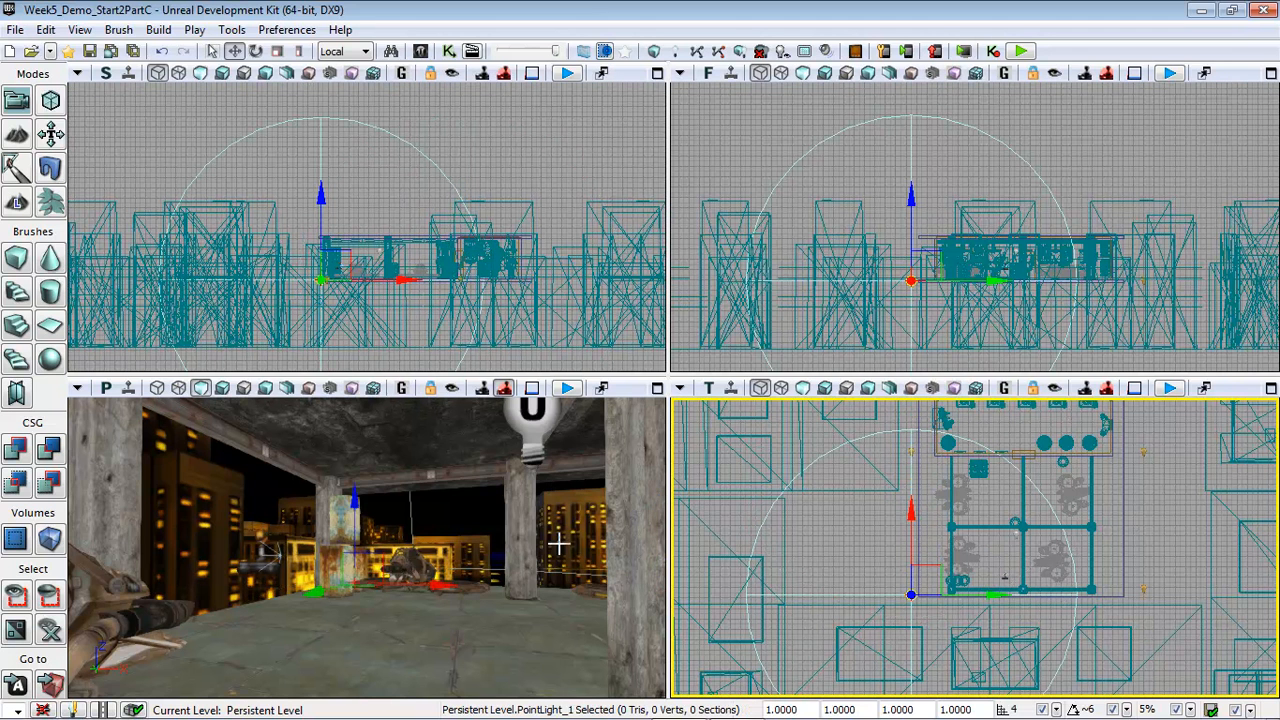
left_click(1155, 502)
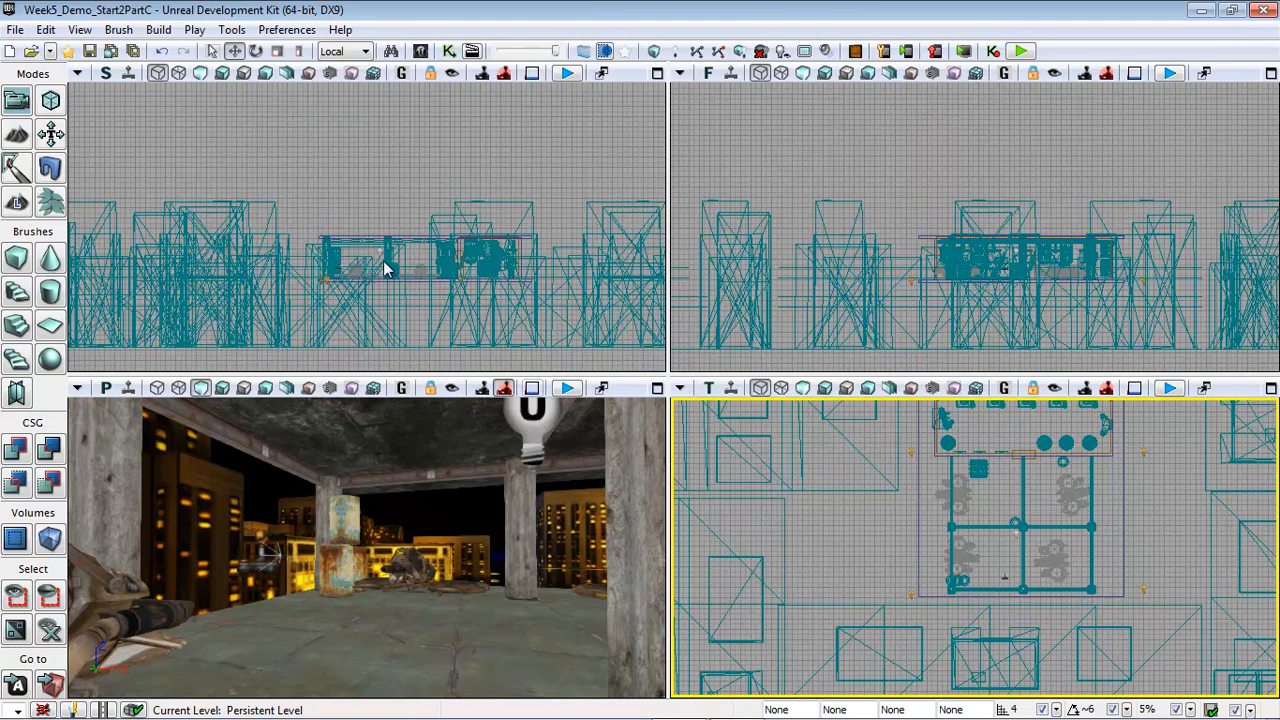
Build a solid cube brush measuring 256 by 256 by 256.
right_click(16, 262)
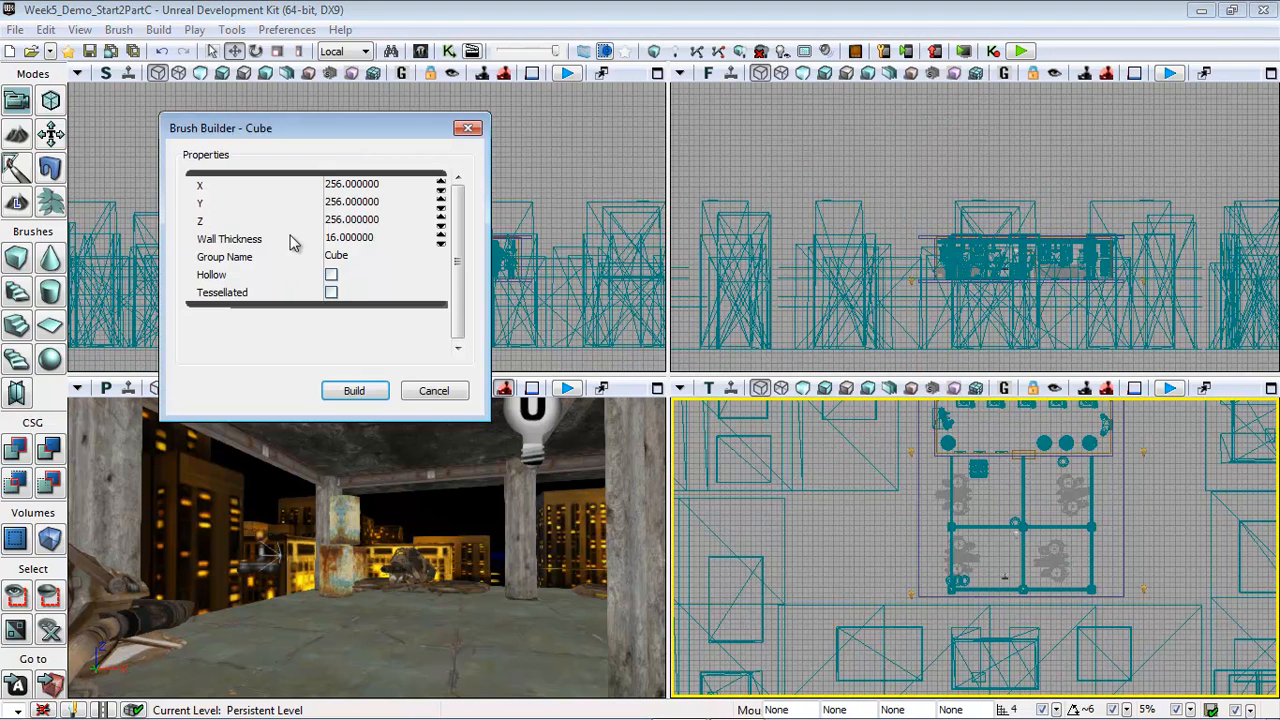
left_click(353, 390)
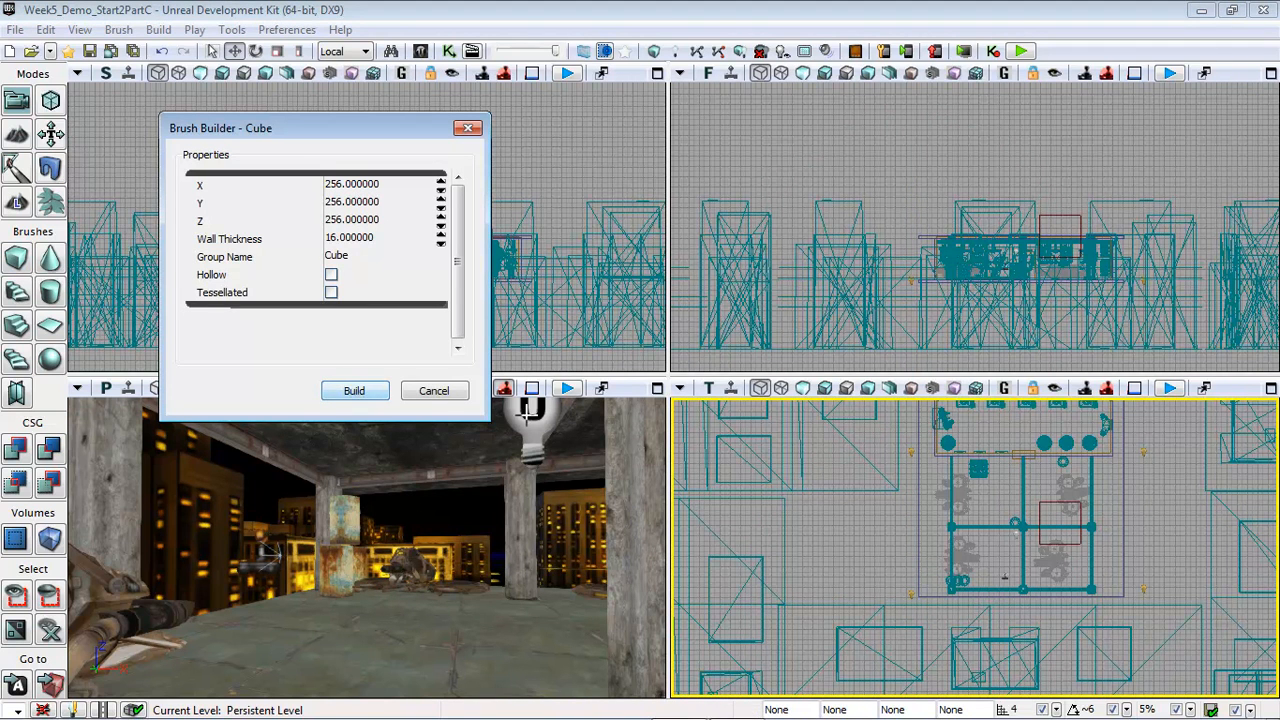
left_click(468, 130)
Centre the cube brush over the structure in the top view.
left_click(1067, 212)
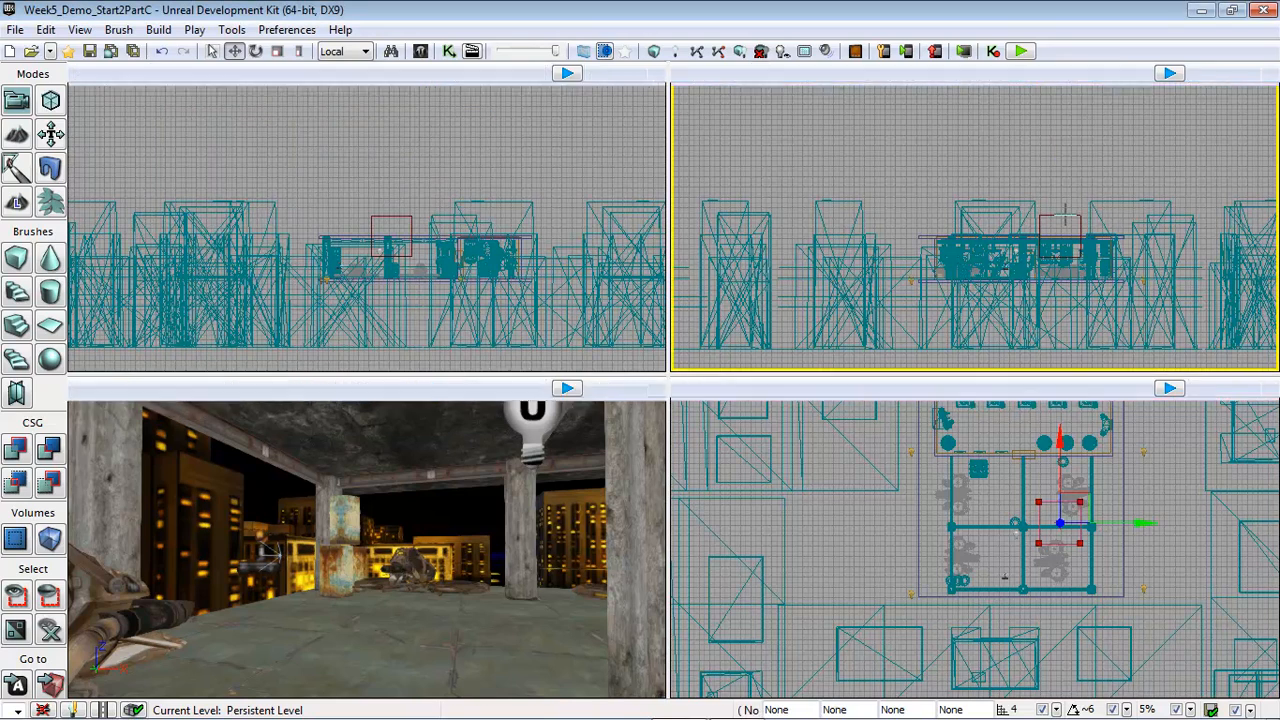
left_click_drag(1173, 482, 1110, 526)
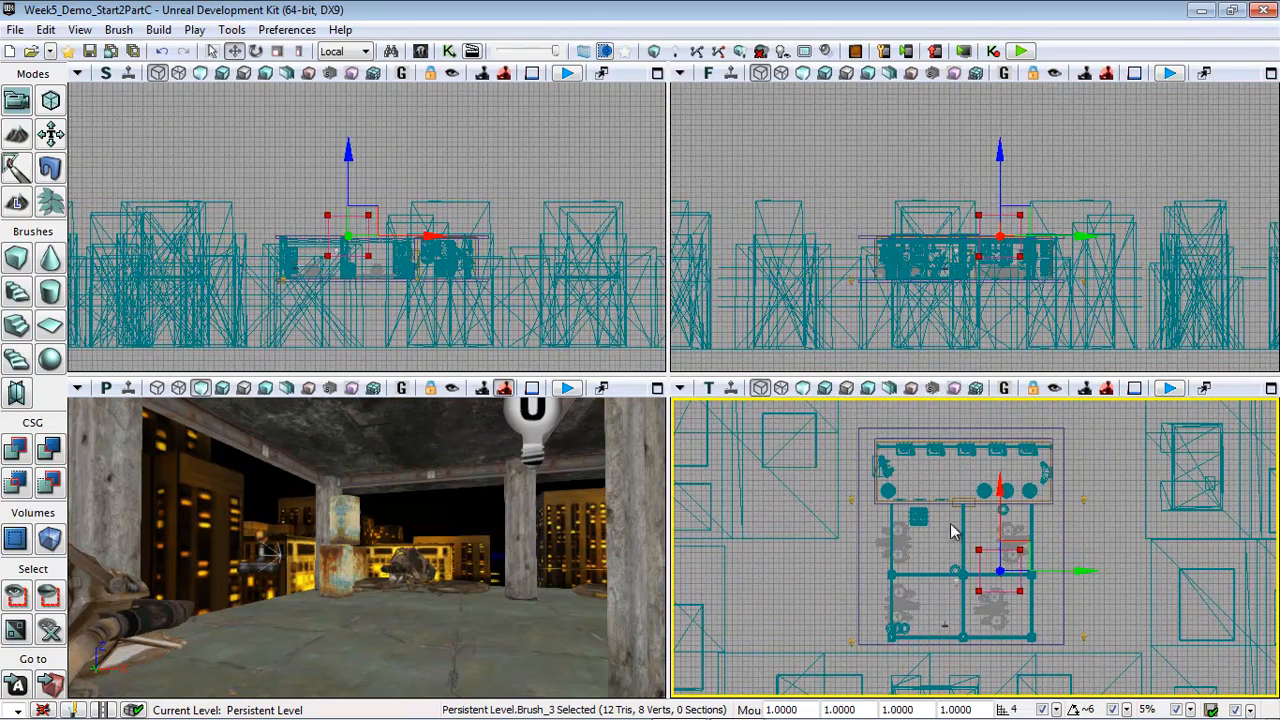
left_click_drag(1004, 523, 1007, 496)
left_click_drag(1047, 540, 1009, 540)
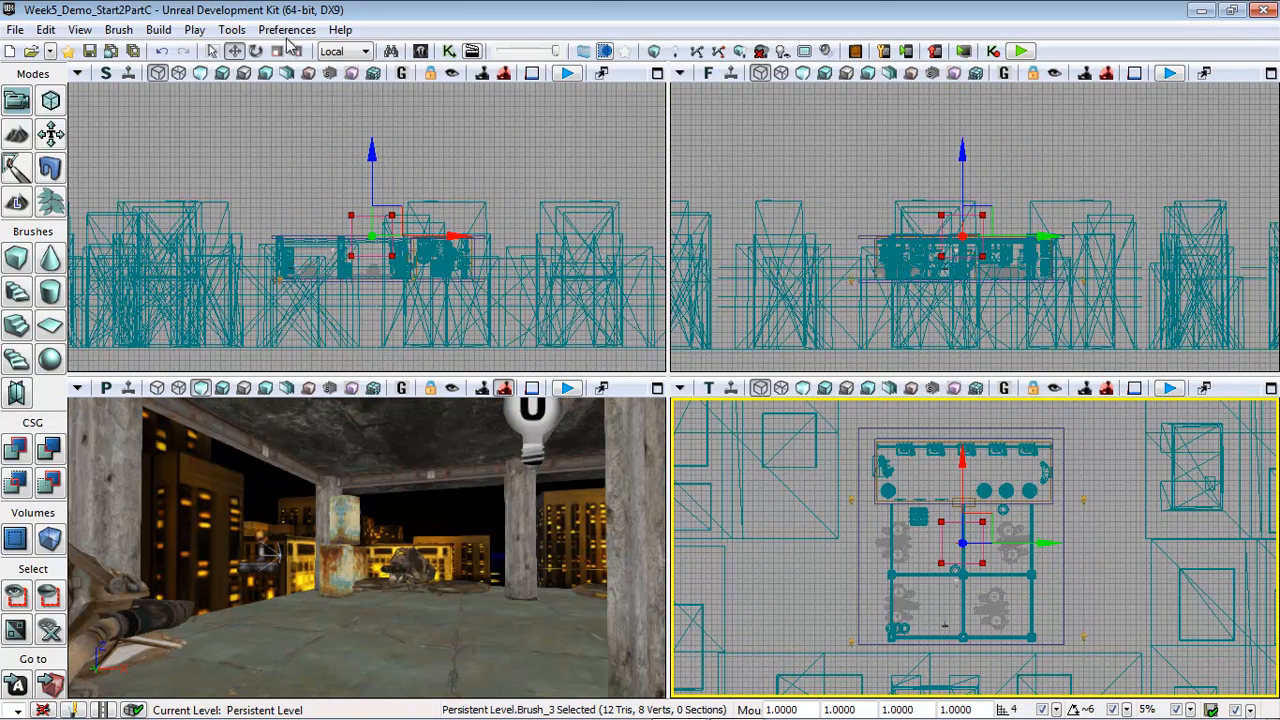
Scale the cube brush non-uniformly and lower it so it encloses the whole structure and the four surrounding lights.
left_click(298, 51)
left_click_drag(1059, 543, 1166, 531)
left_click_drag(962, 444, 954, 397)
left_click_drag(960, 137, 960, 134)
left_click(233, 51)
left_click_drag(960, 143, 962, 160)
left_click(298, 51)
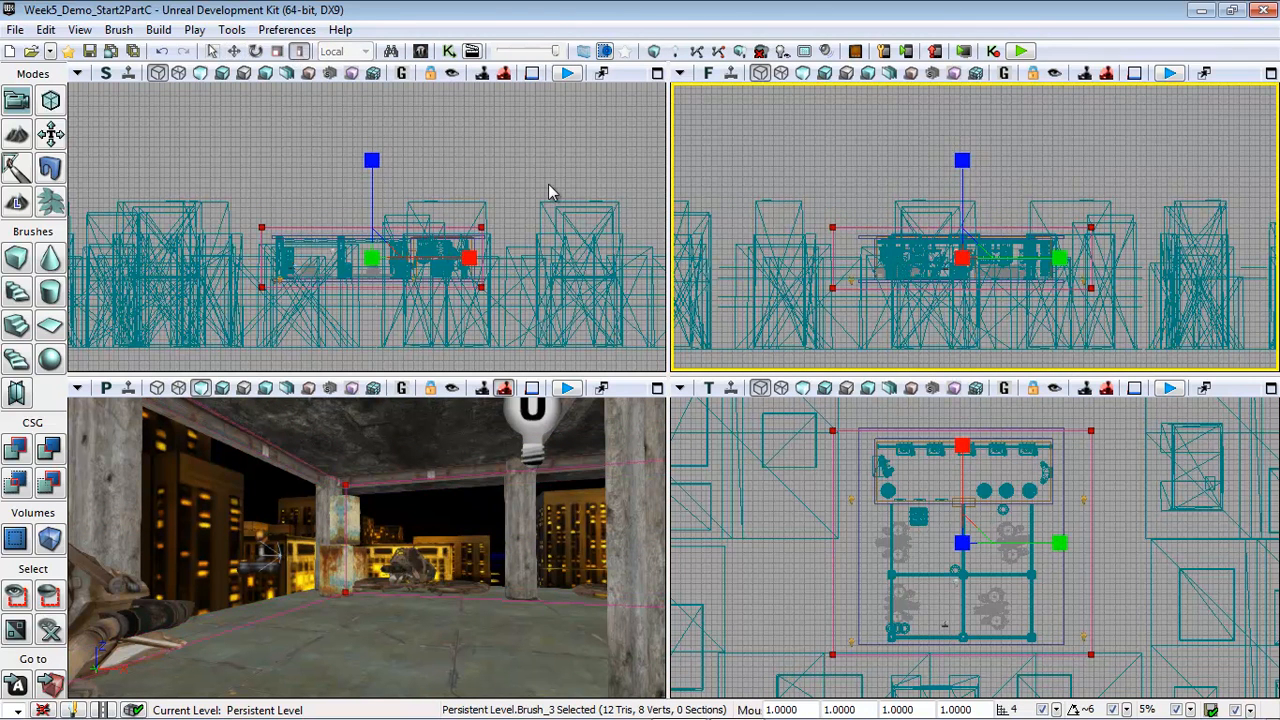
left_click(233, 51)
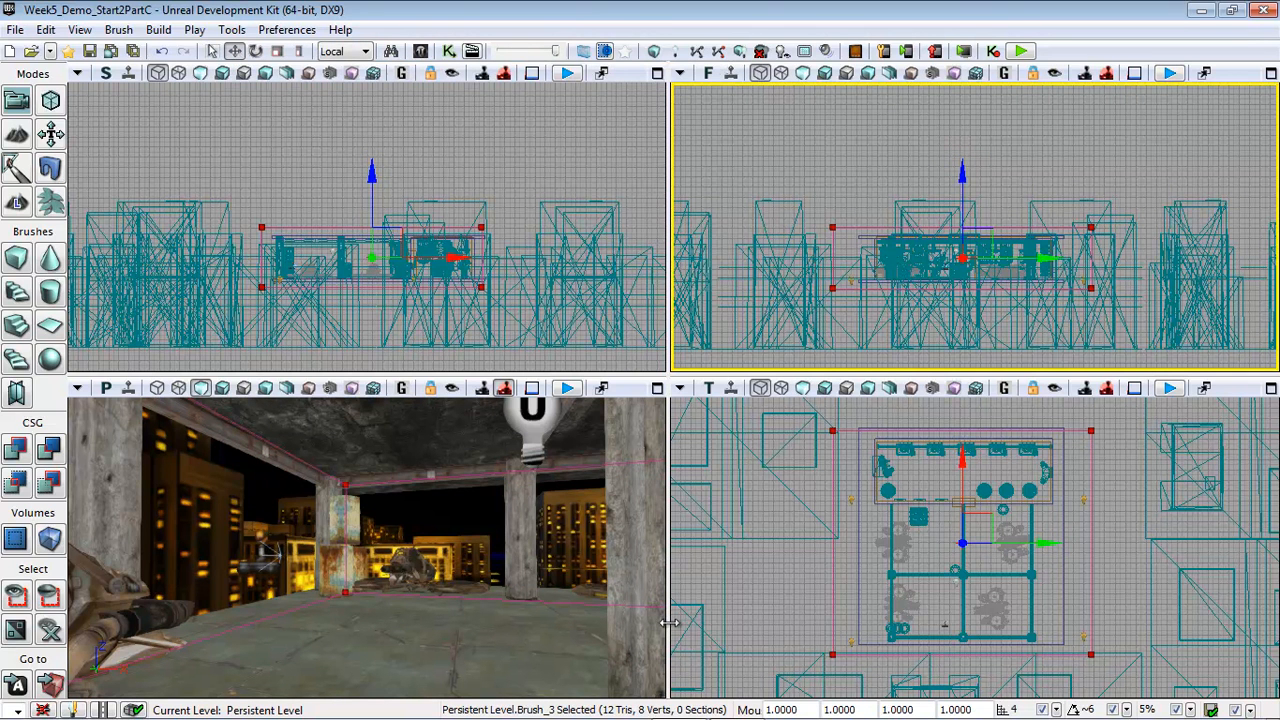
Create a LightmassImportanceVolume from the scaled cube brush.
left_click(55, 540)
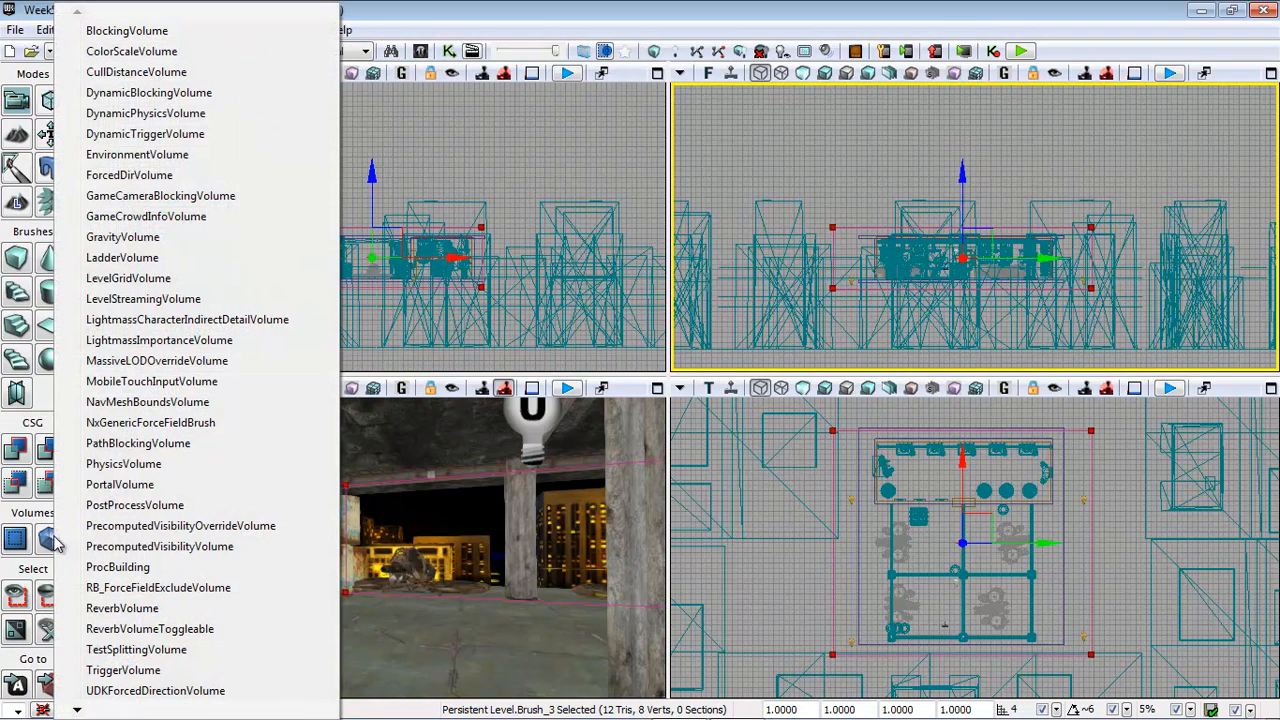
left_click(195, 342)
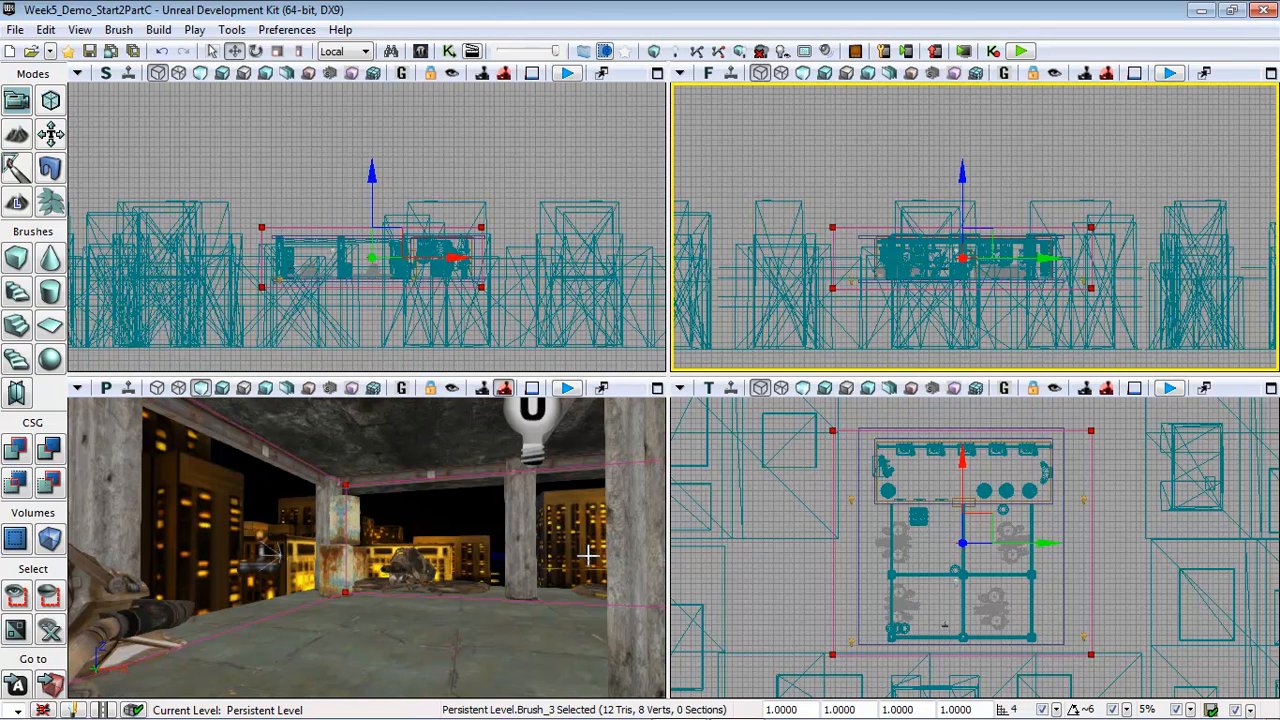
Enable depth of field (DOF) in the world's default post process settings under the Rendering properties.
left_click_drag(515, 624, 395, 397)
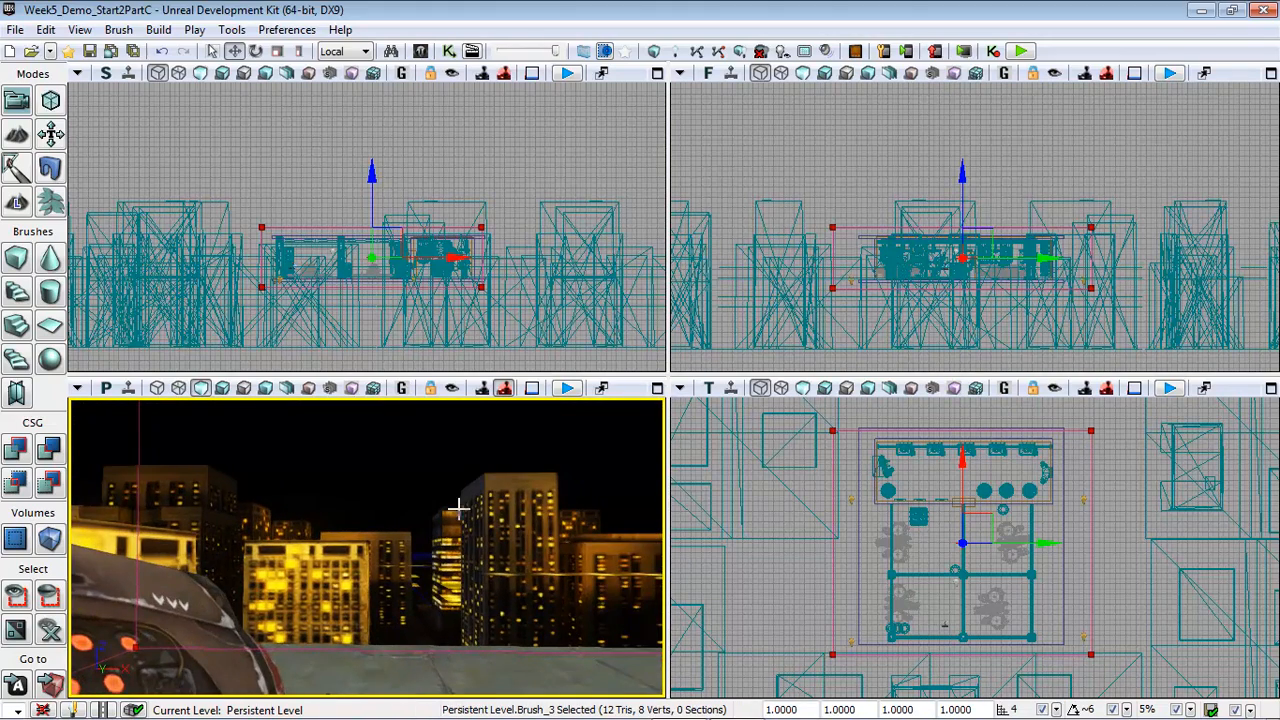
left_click(80, 29)
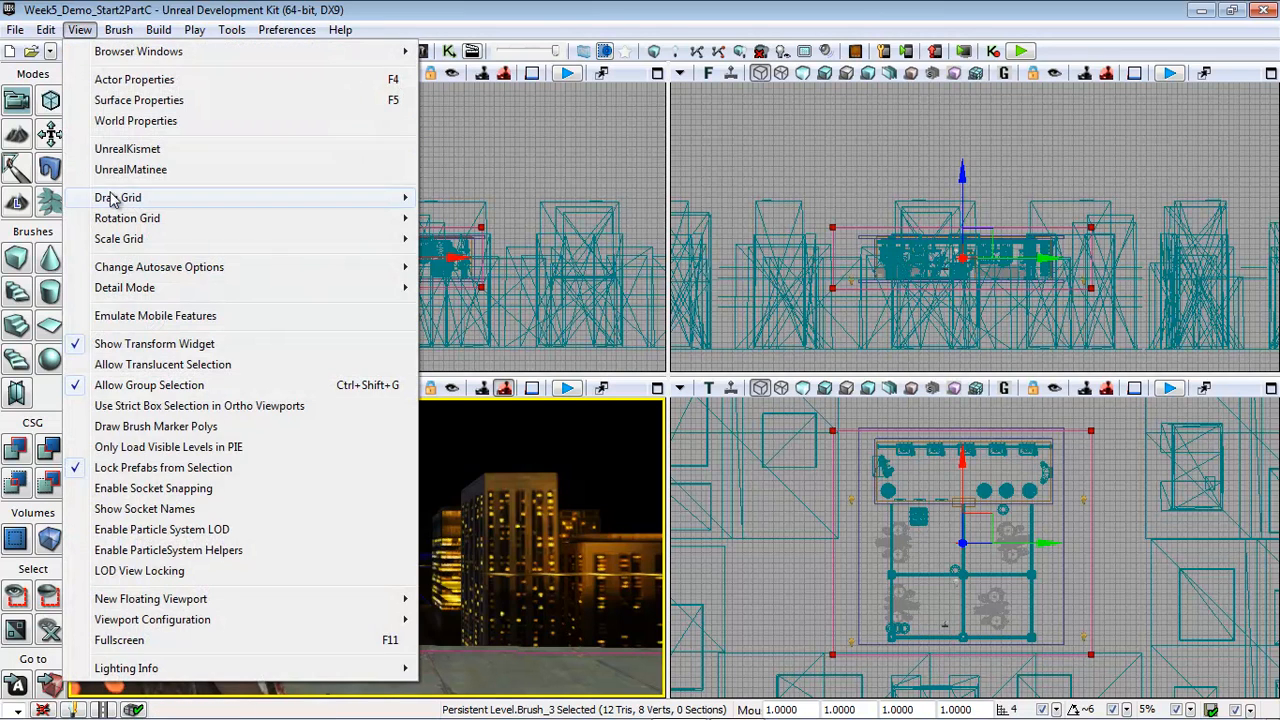
left_click(131, 121)
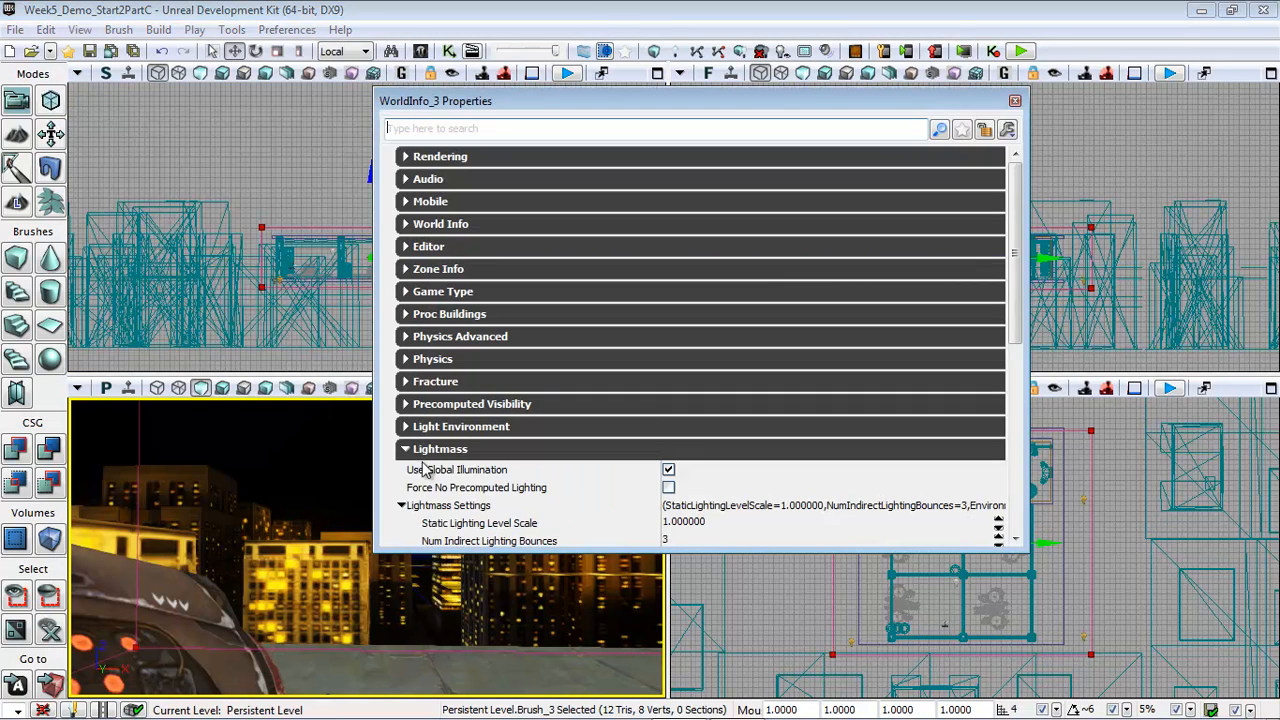
left_click(405, 451)
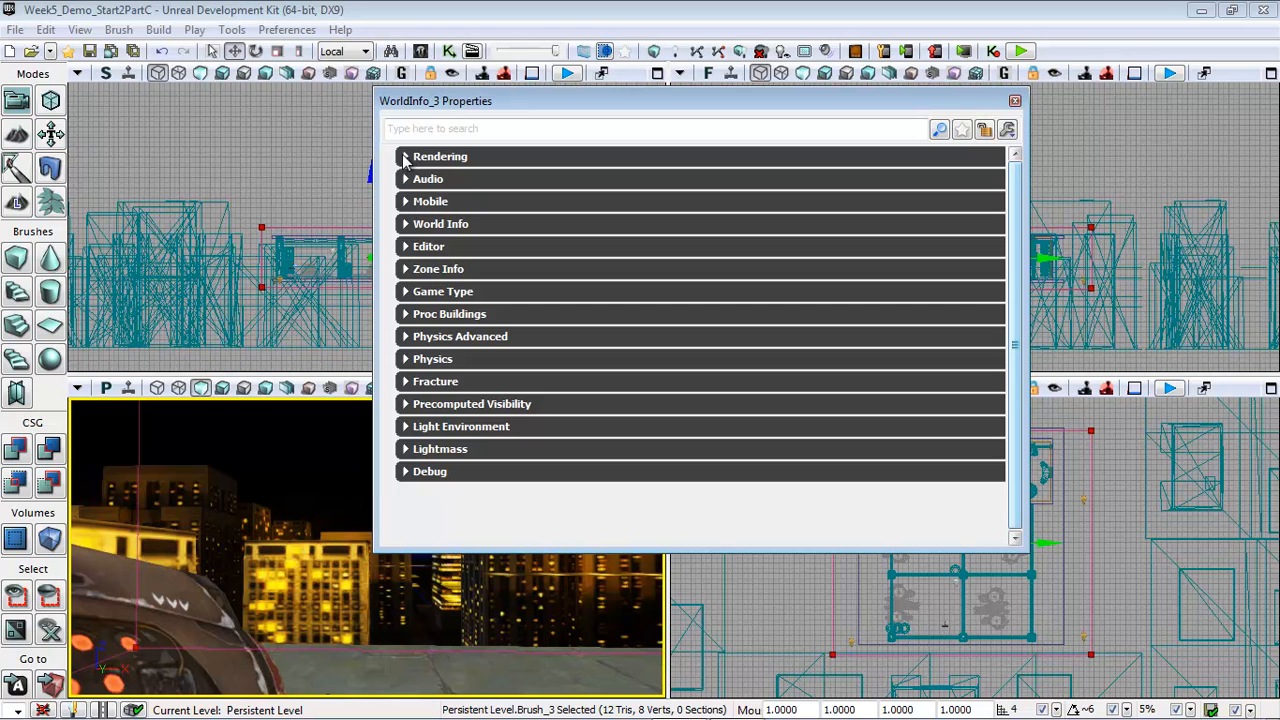
left_click(406, 158)
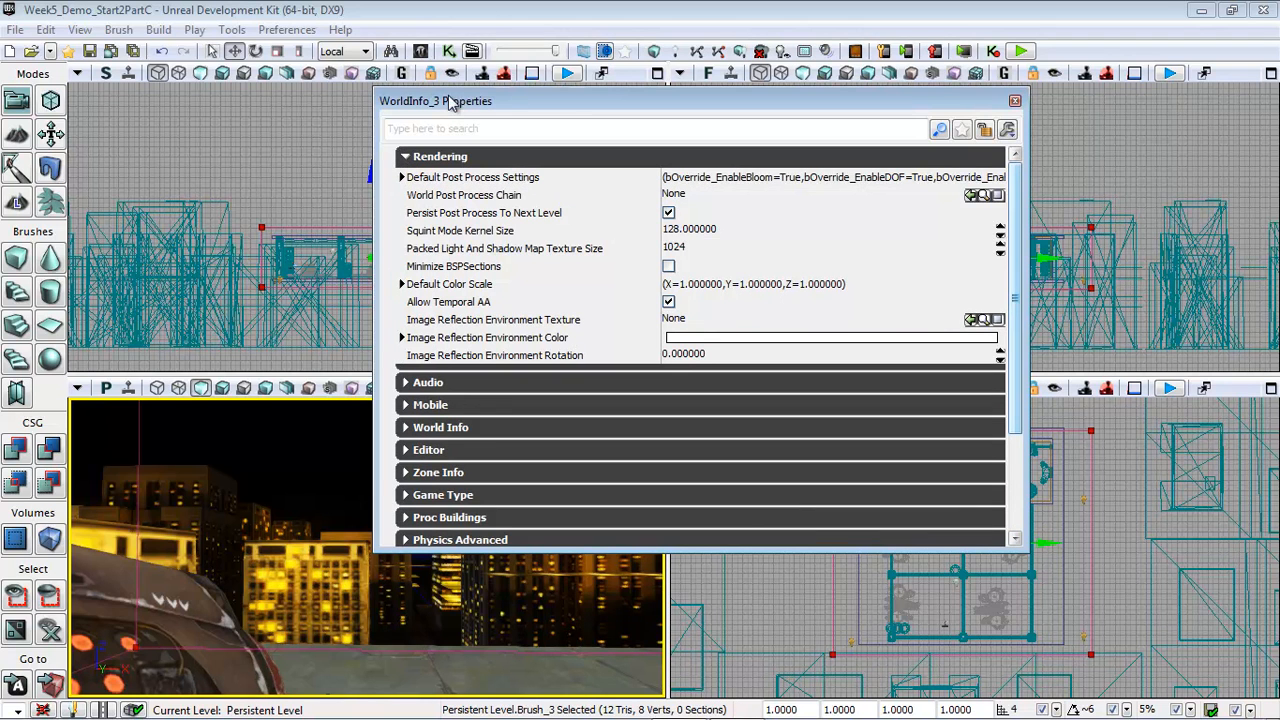
left_click(402, 177)
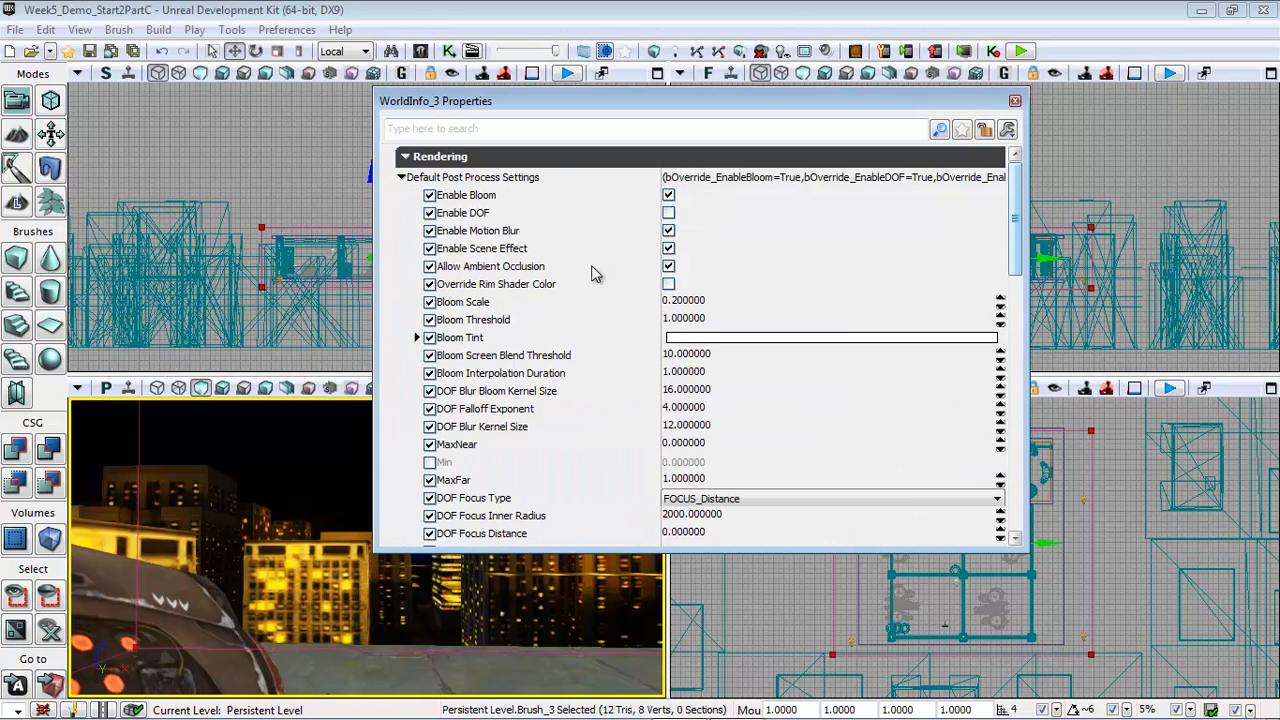
left_click(669, 213)
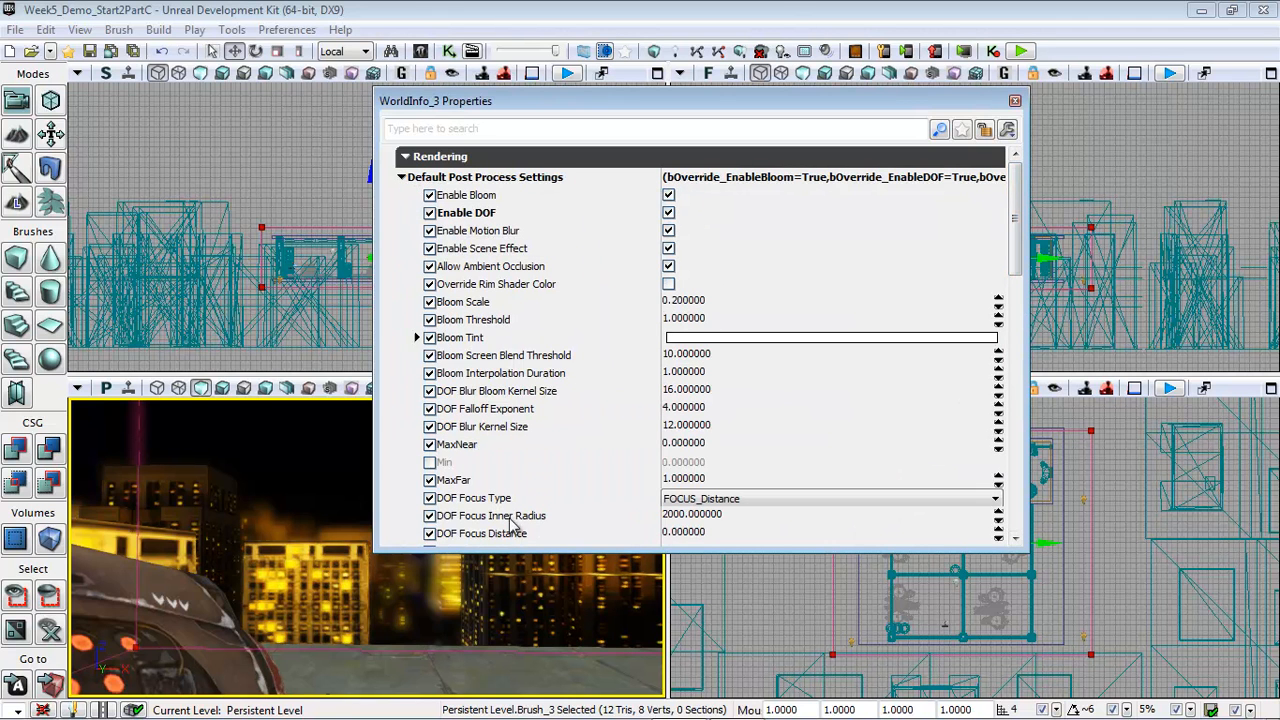
Set the world's DOF Focus Inner Radius to 1000 and DOF Focus Distance to 250, then check the blur in the perspective view.
left_click_drag(478, 653, 261, 659)
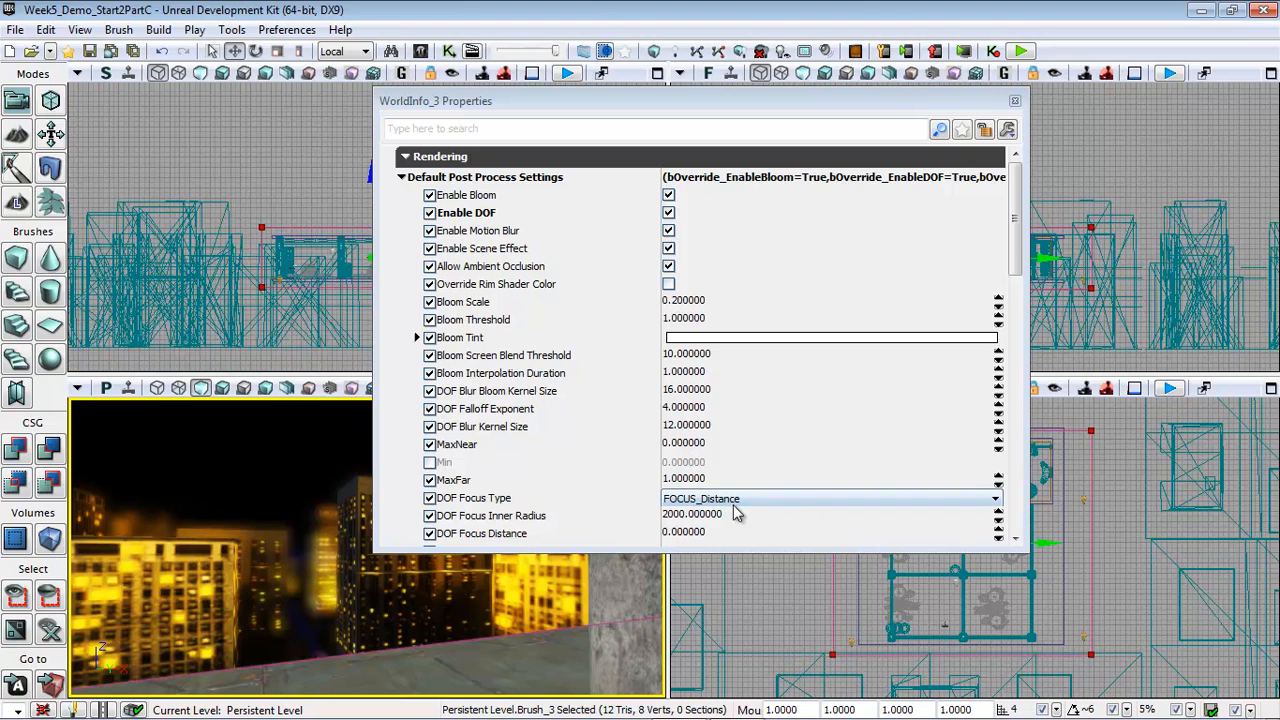
left_click(720, 516)
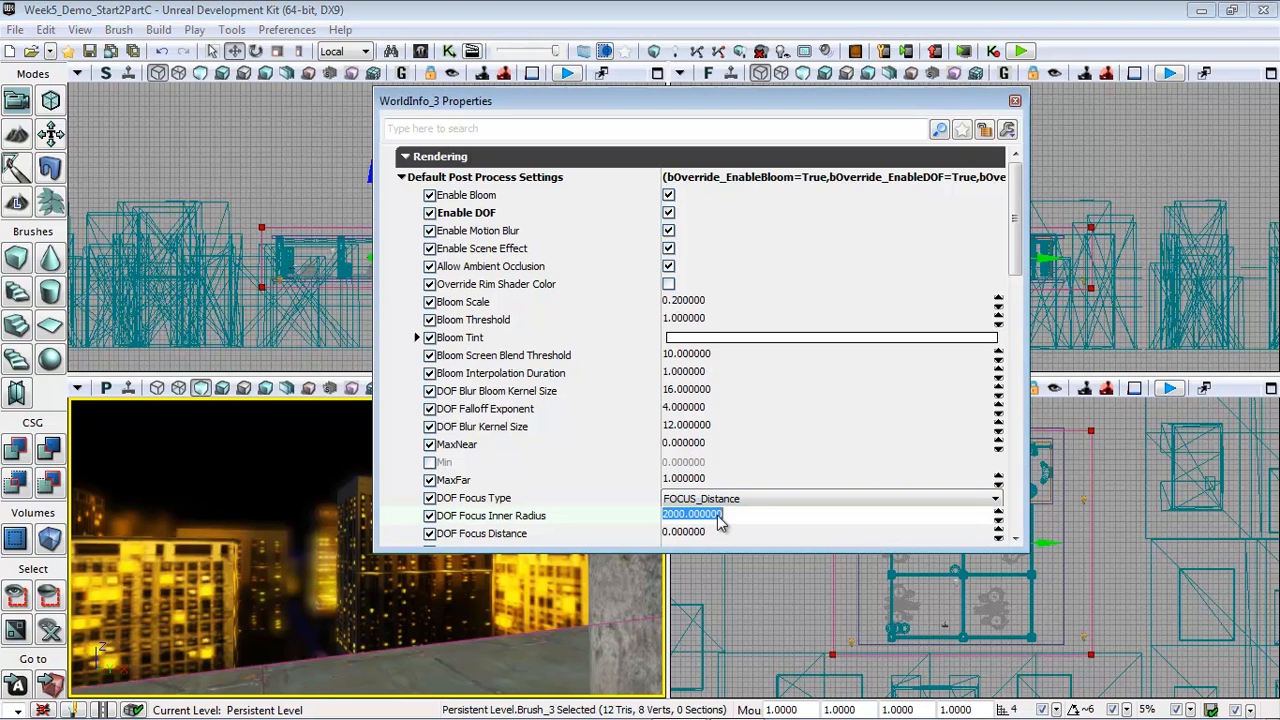
type("1000")
key("Tab")
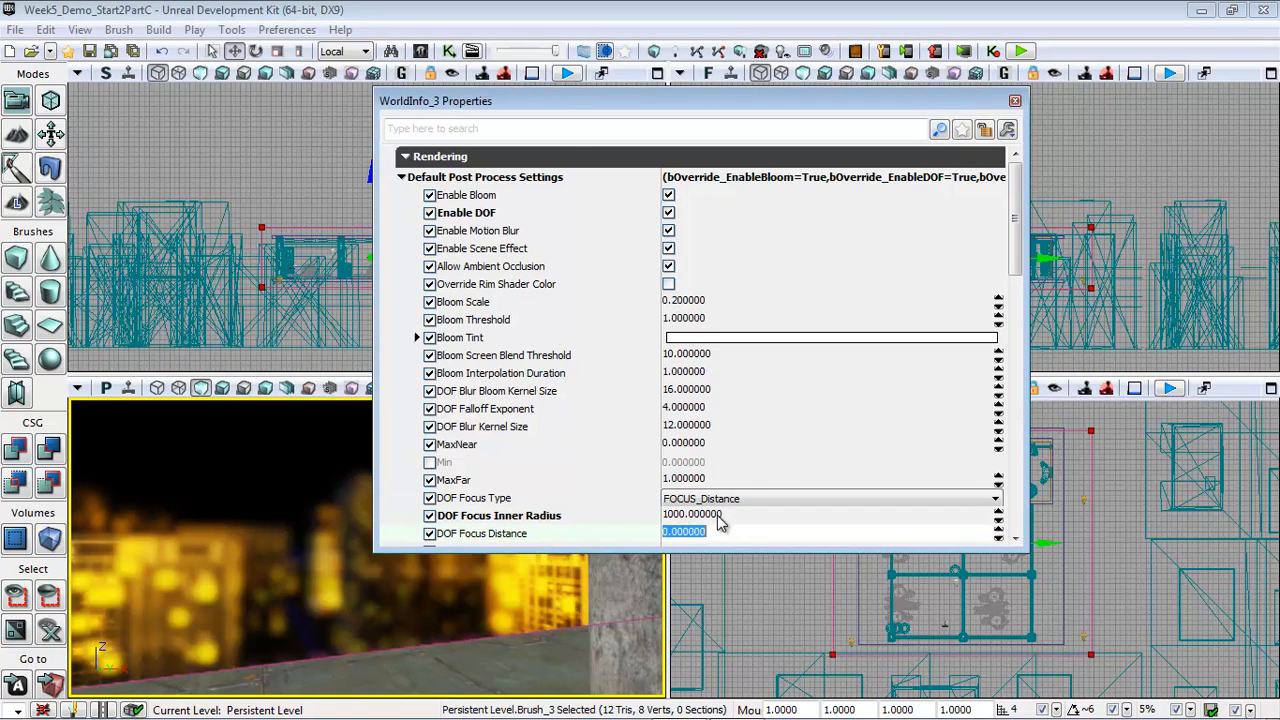
mouse_move(611, 652)
left_mouse_down()
mouse_move(457, 651)
mouse_move(470, 676)
mouse_move(600, 655)
left_mouse_up()
left_click(705, 535)
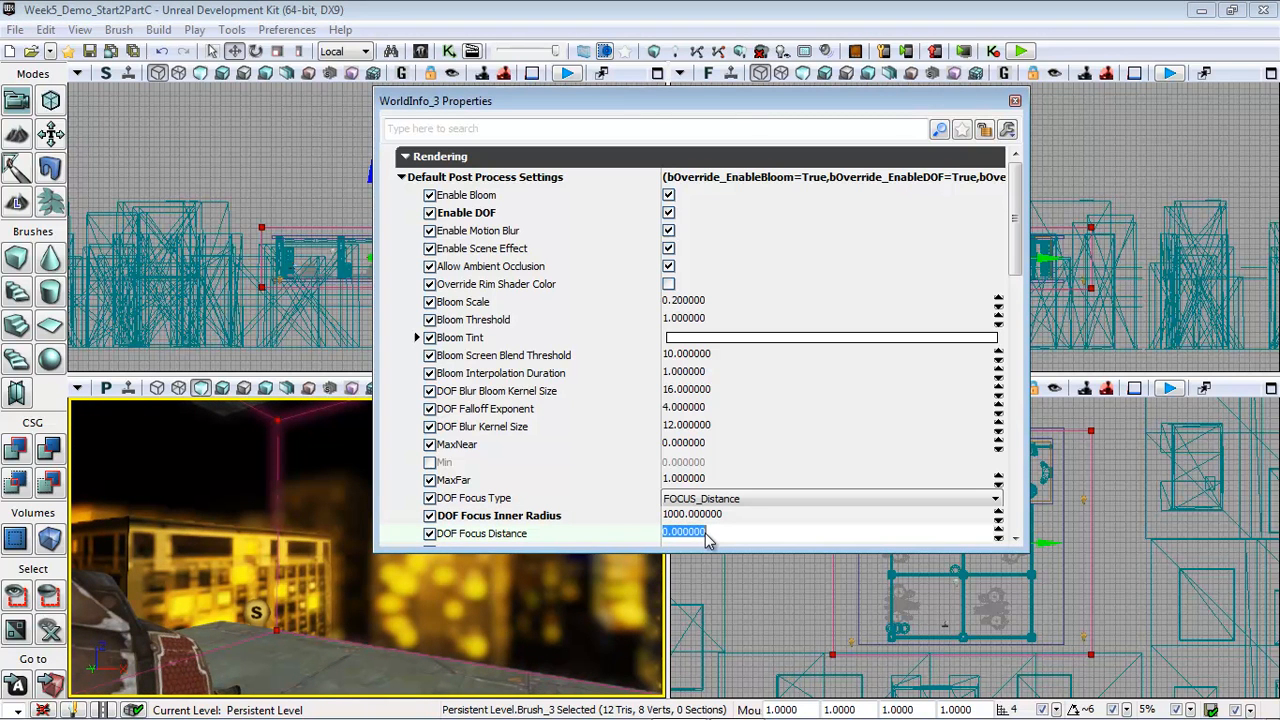
type("250")
key("Return")
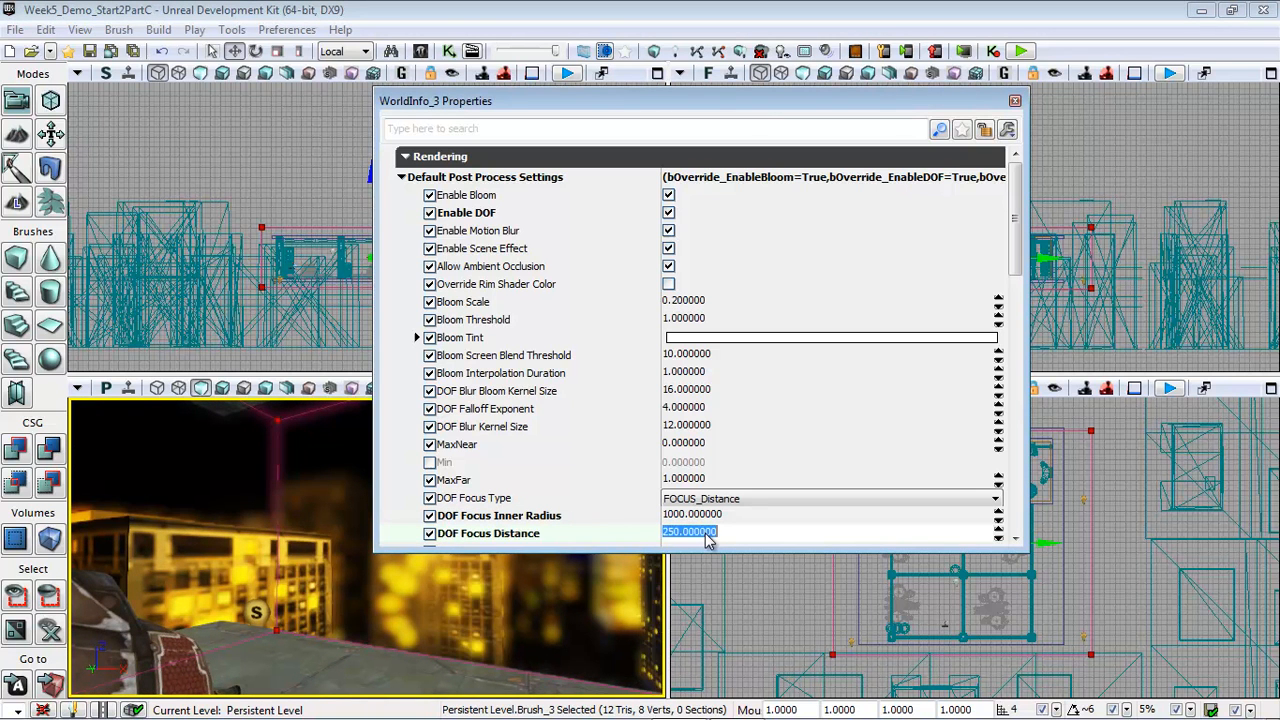
left_click_drag(309, 670, 400, 637)
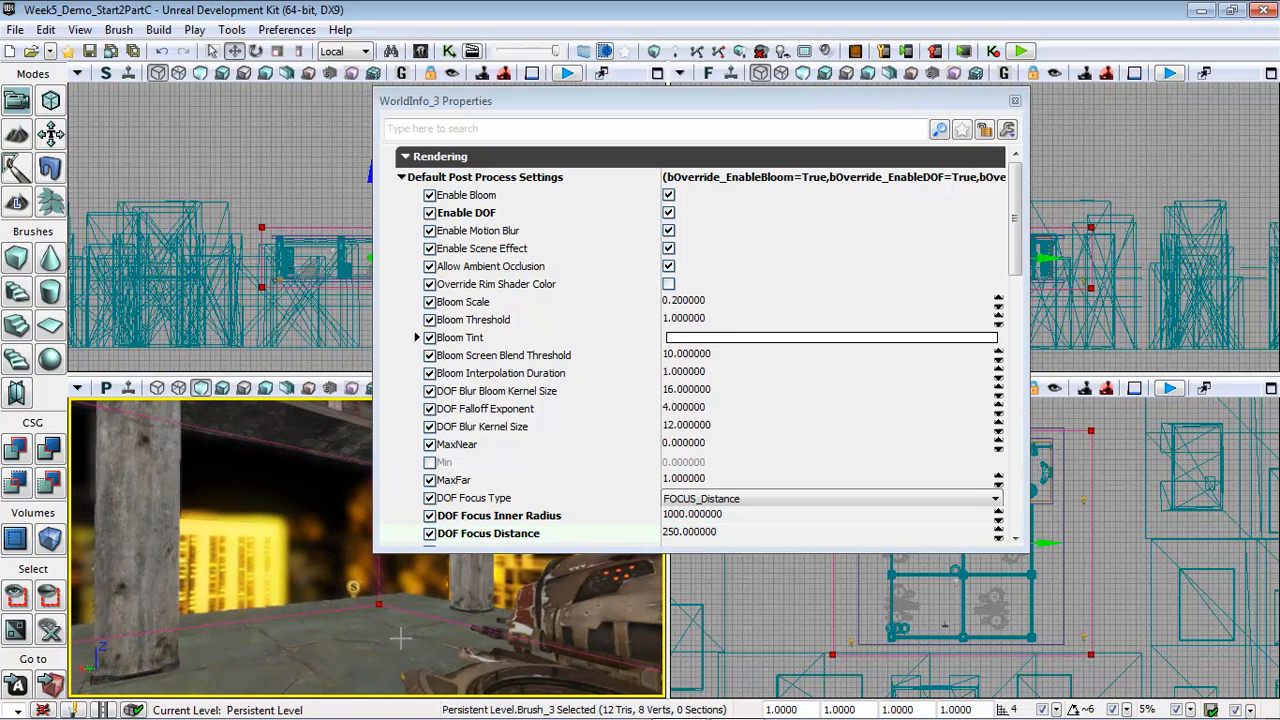
left_click(1014, 101)
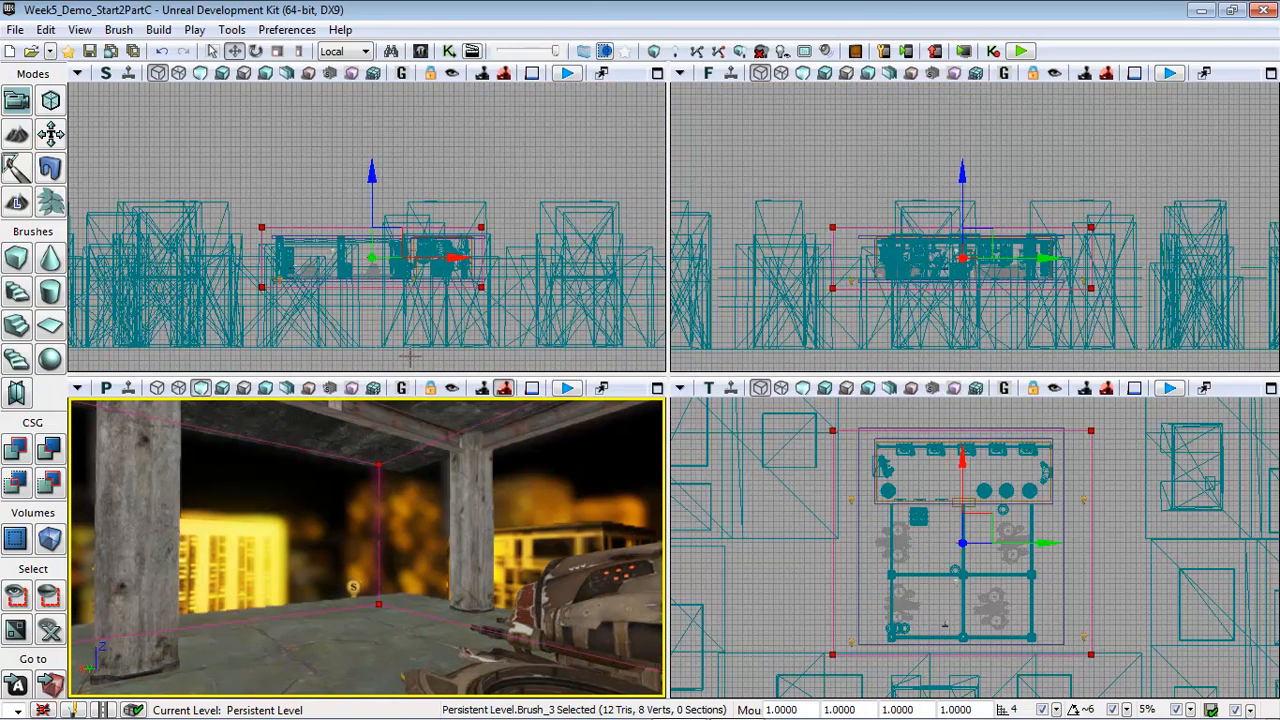
Add a FogVolumeConstantDensityInfo actor from the Fog actor classes above the structure in the side view.
left_click(80, 29)
mouse_move(92, 58)
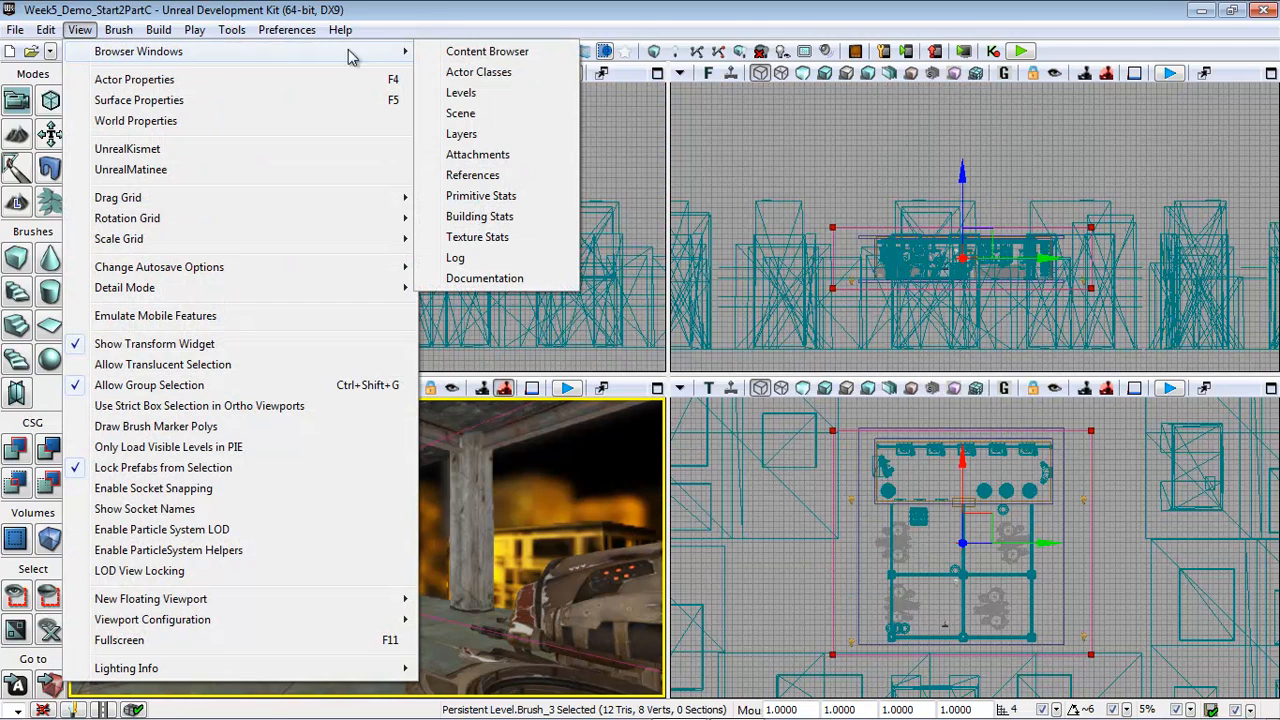
left_click(487, 74)
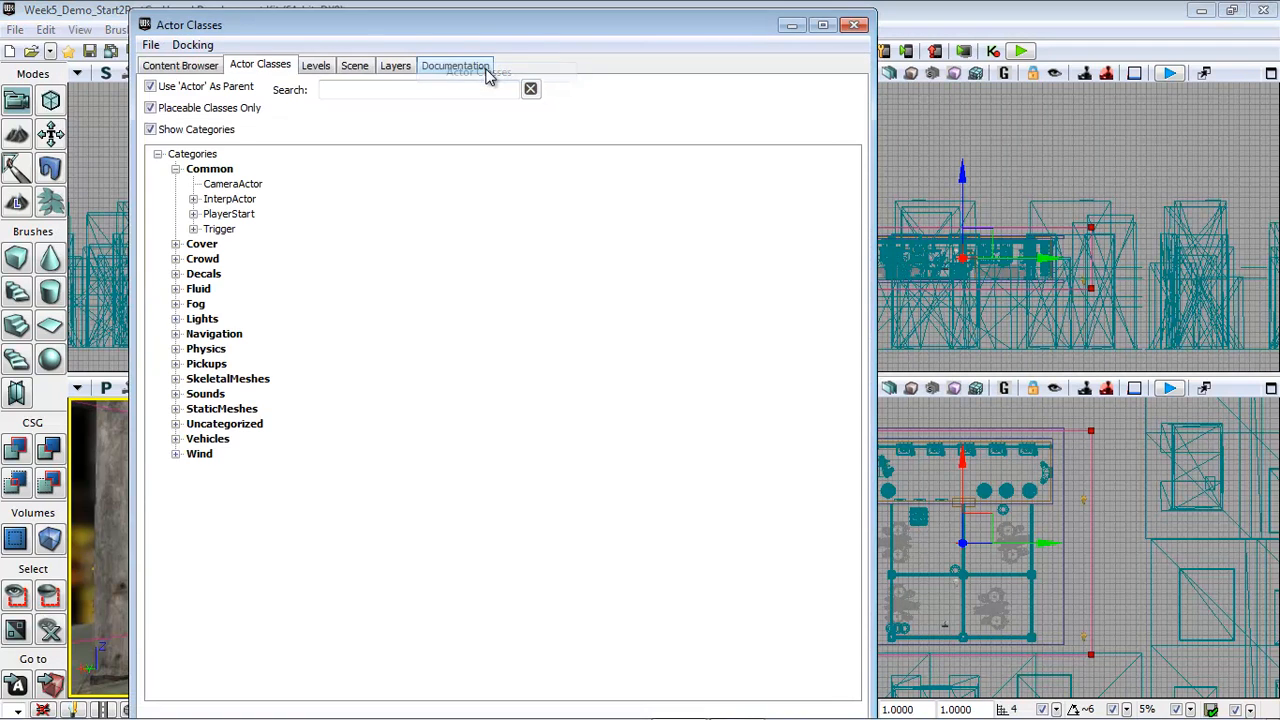
left_click(175, 304)
left_click_drag(405, 32, 872, 37)
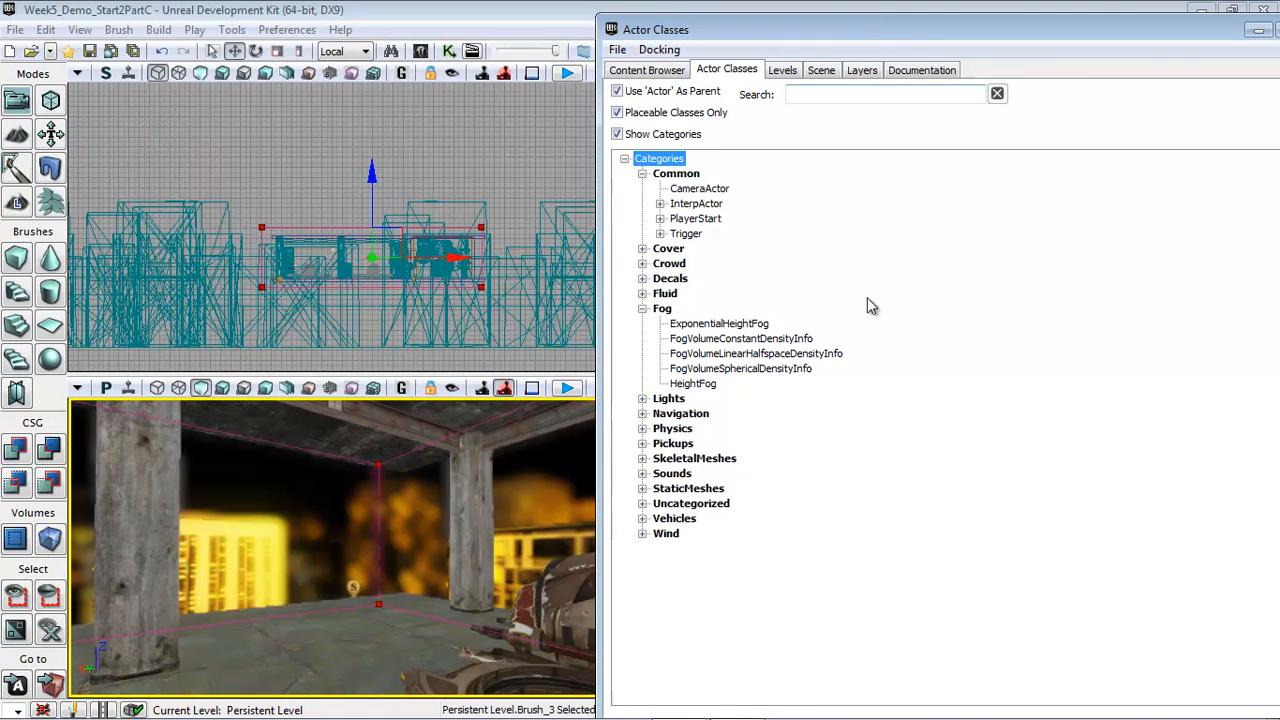
left_click_drag(762, 345, 380, 300)
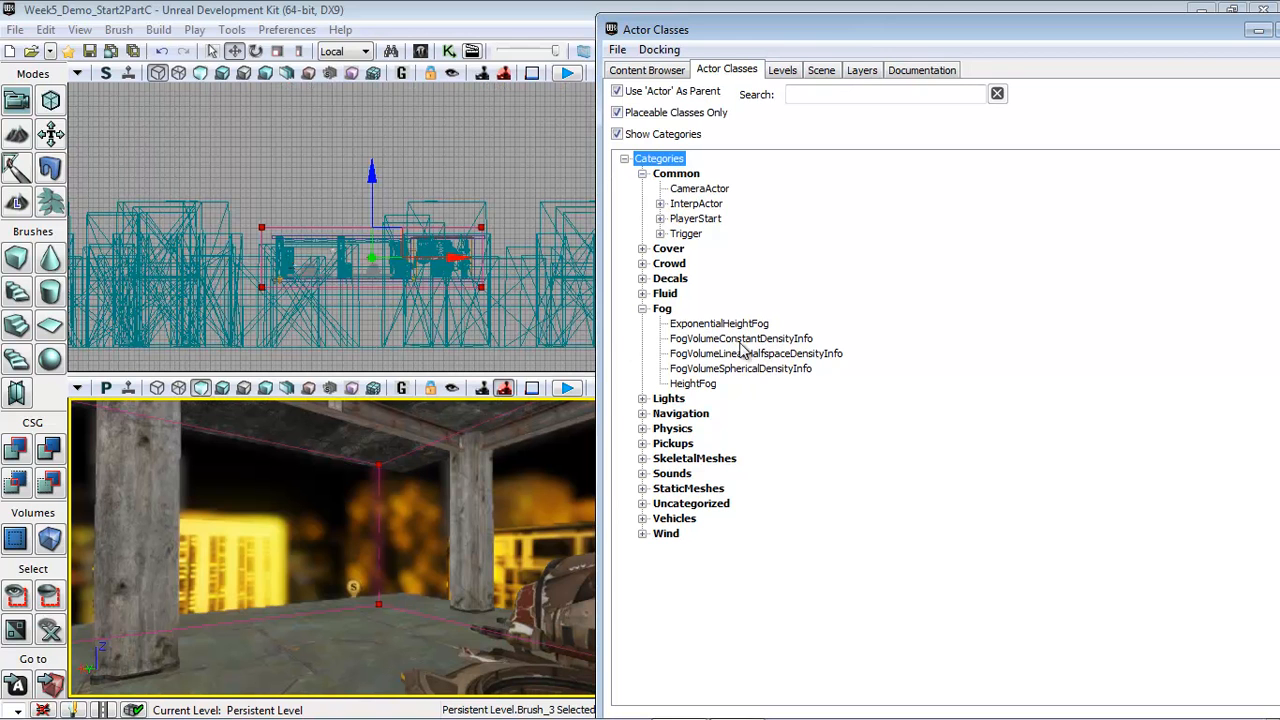
left_click(689, 341)
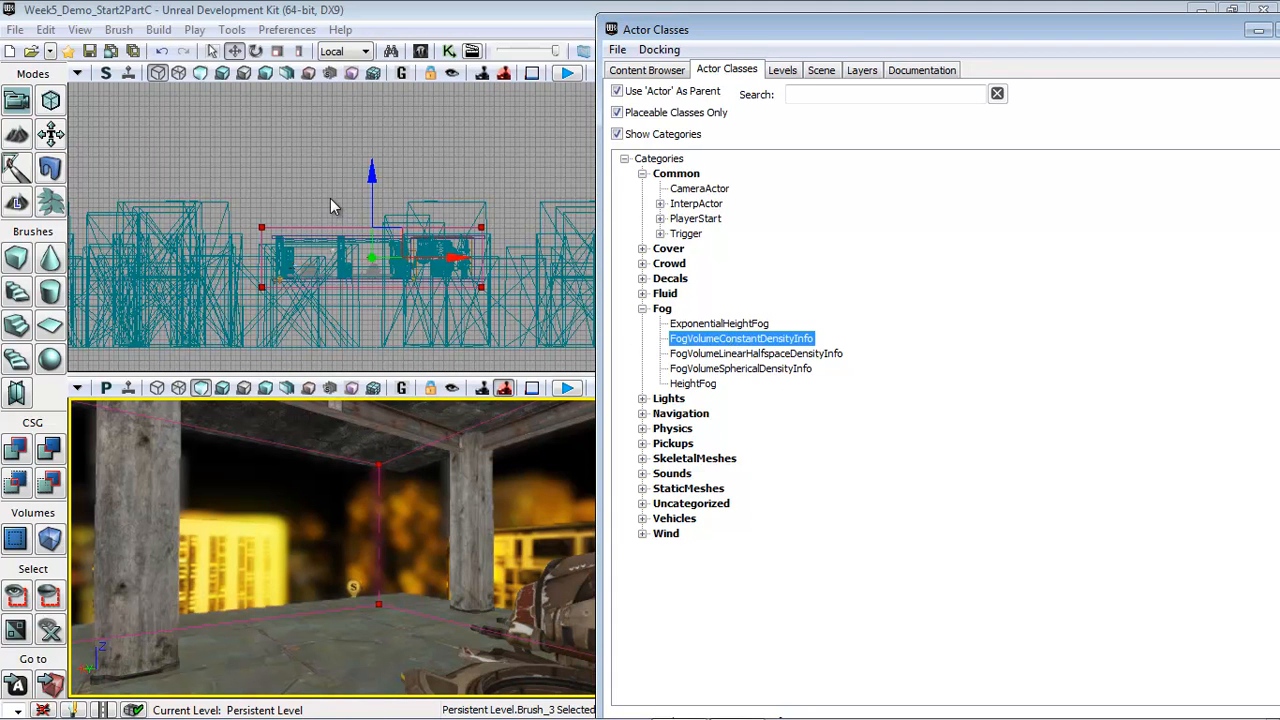
right_click(330, 199)
left_click(516, 576)
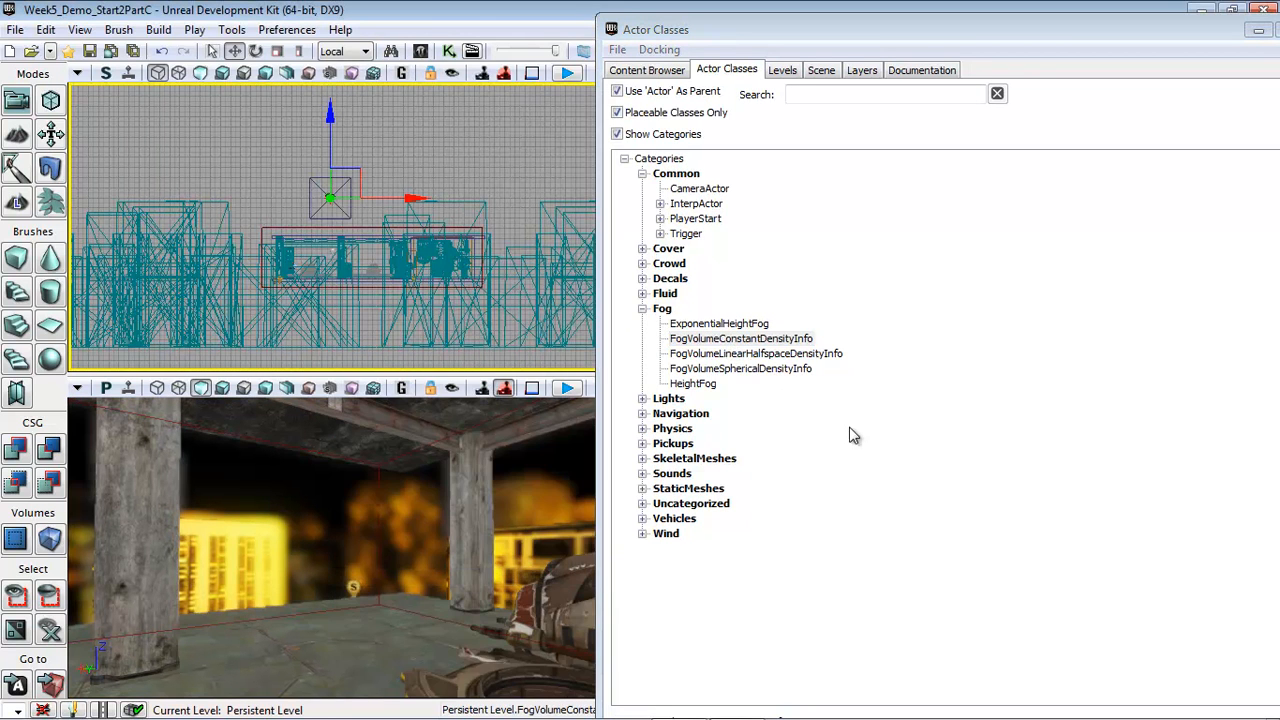
left_click_drag(1149, 36, 990, 36)
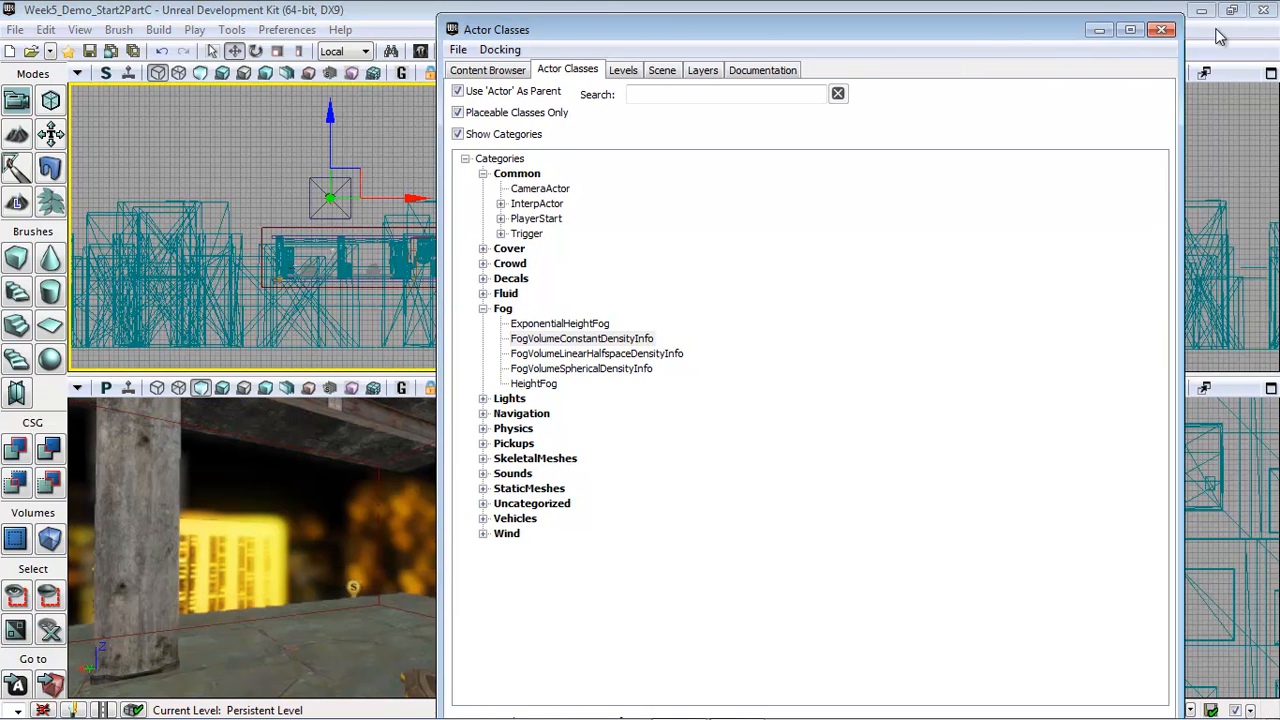
left_click(1161, 31)
Lower the fog volume onto the structure and scale it non-uniformly to about 34.66 horizontally and 5.18 vertically, covering the surrounding city.
left_click_drag(960, 122, 950, 192)
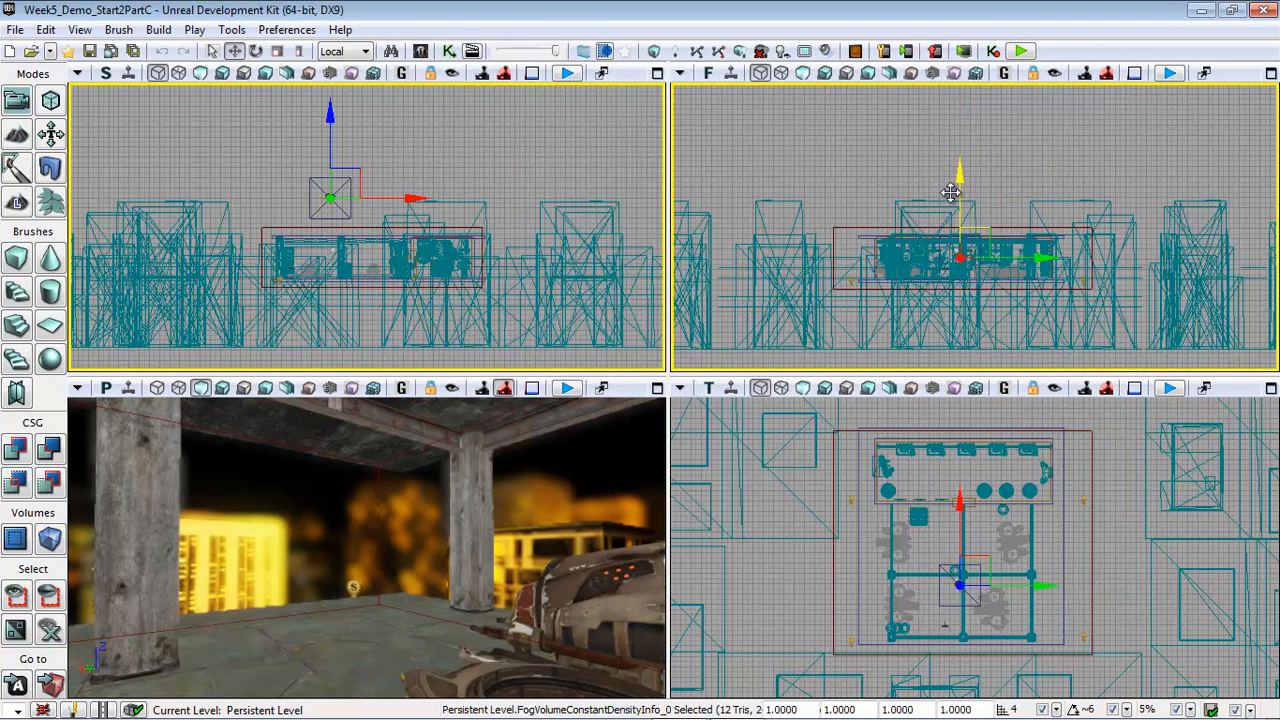
left_click(298, 51)
left_click_drag(1057, 586, 968, 541)
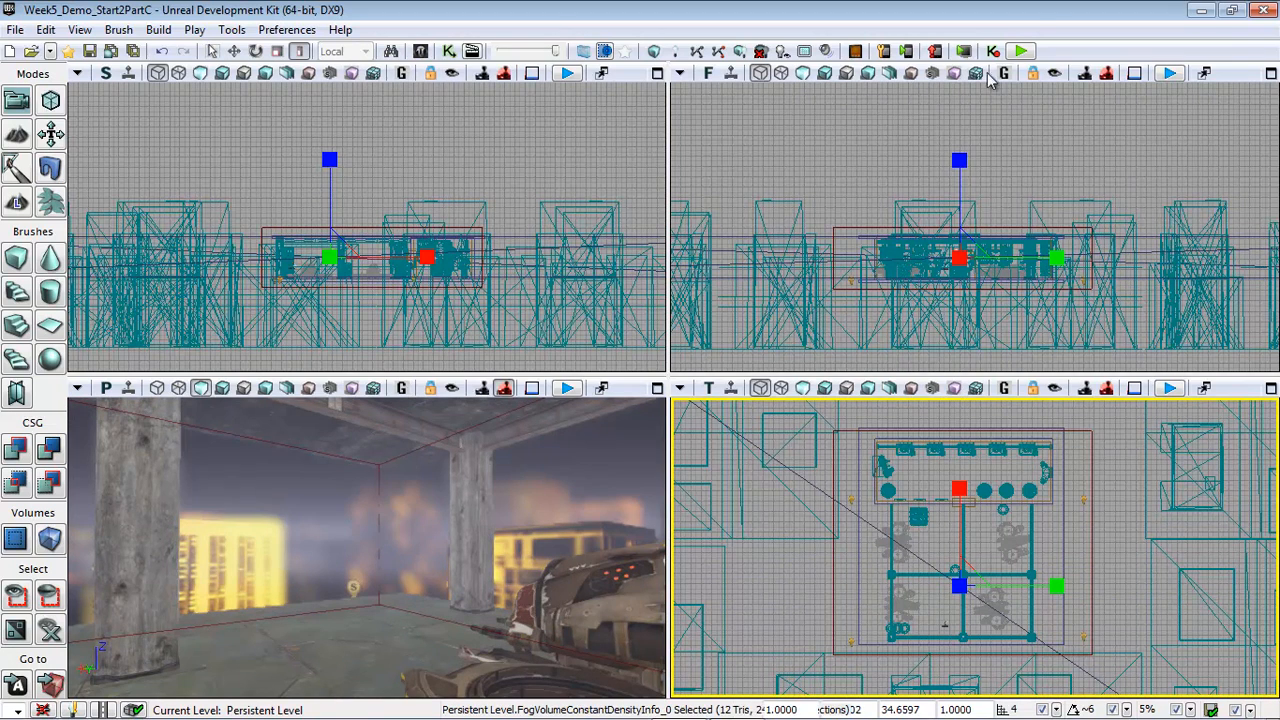
left_click_drag(959, 160, 948, 76)
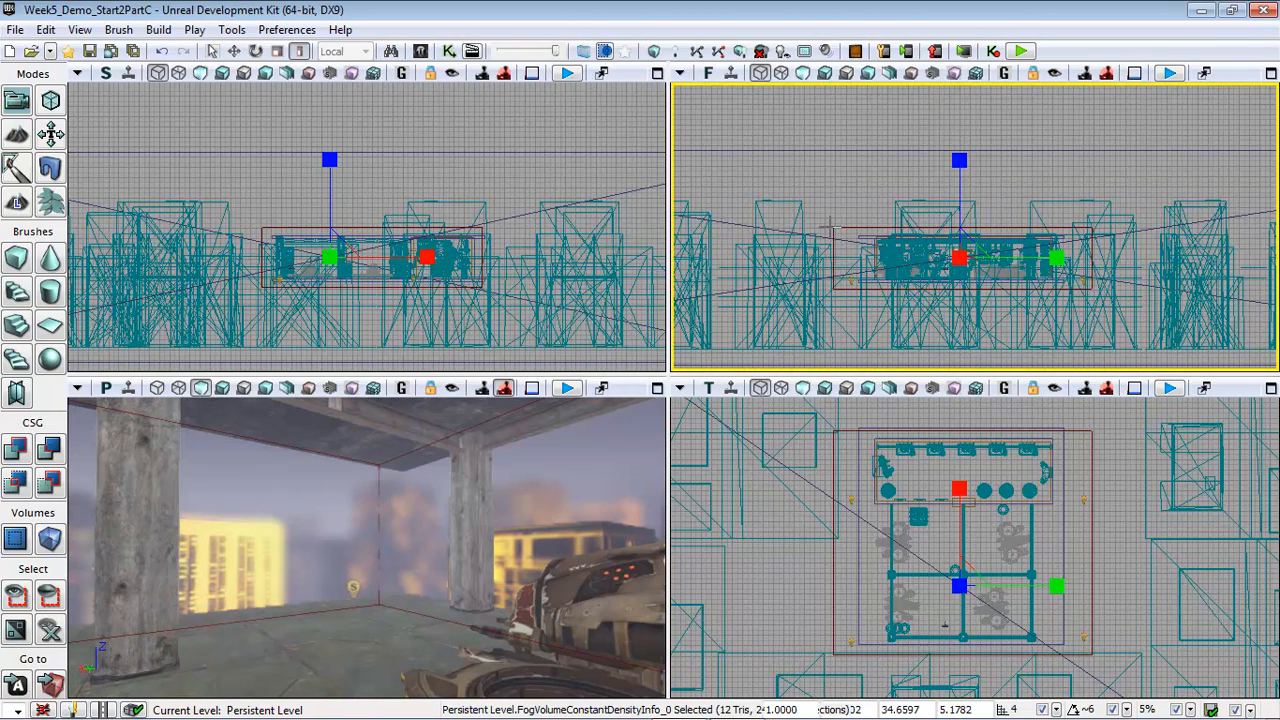
Change the fog volume's Simple Light Color to a warm yellow-orange with a brightness value of 0.76.
double_click(775, 265)
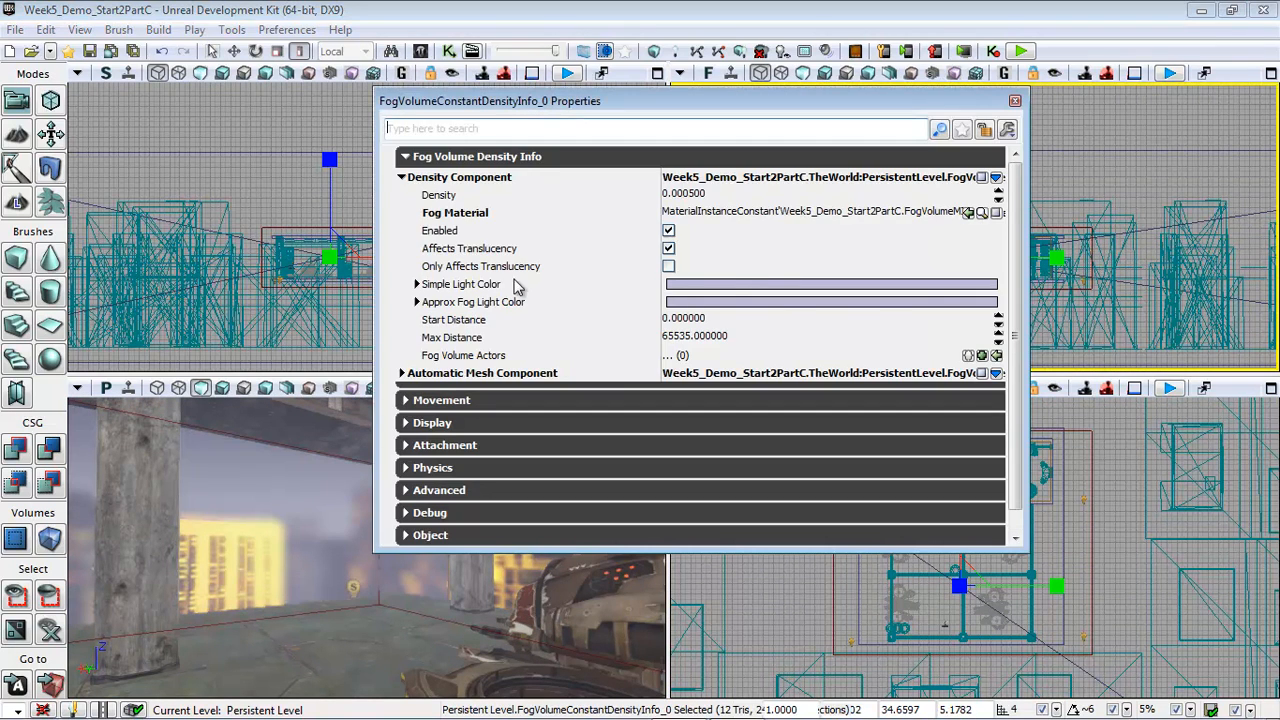
left_click(752, 286)
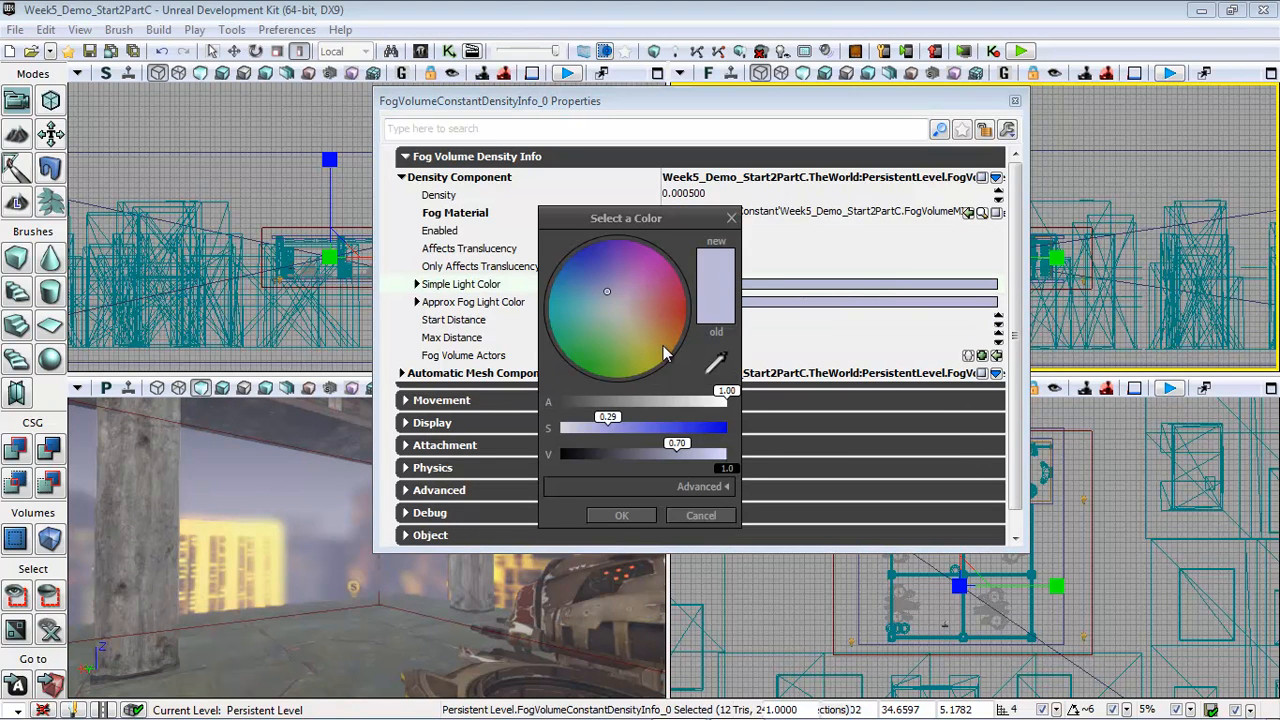
left_click(664, 346)
left_click(683, 451)
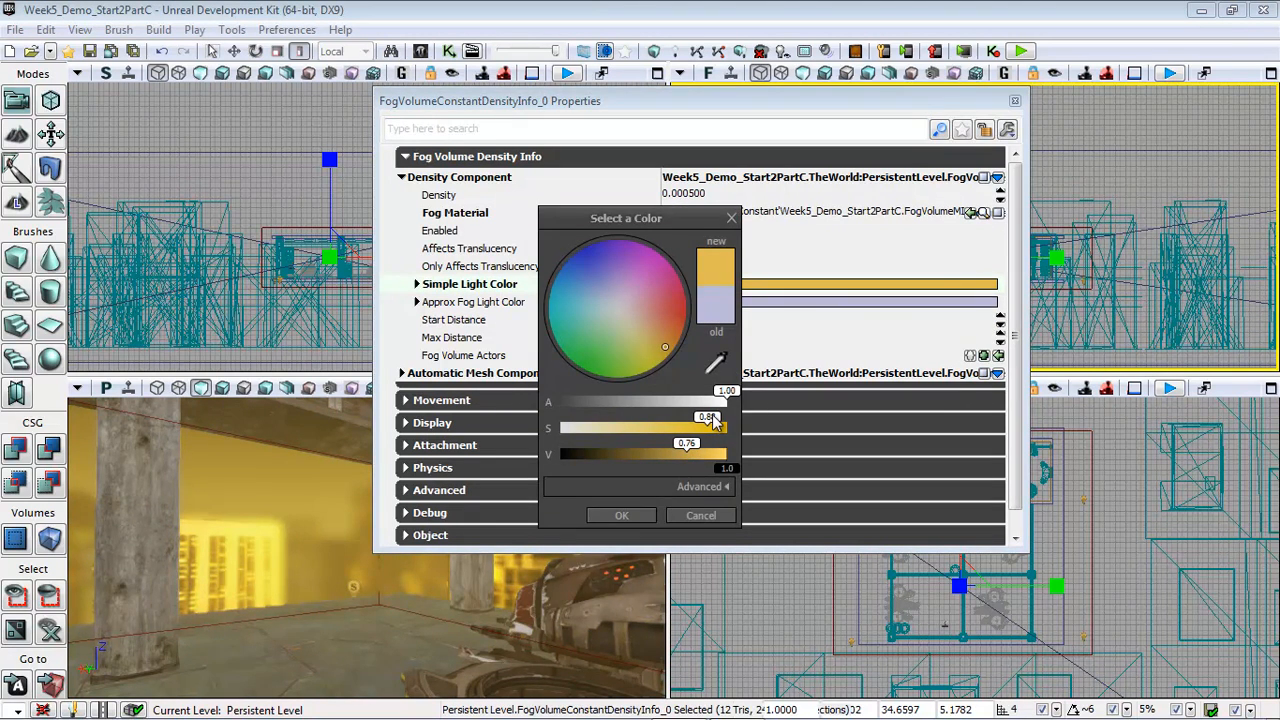
left_click(621, 515)
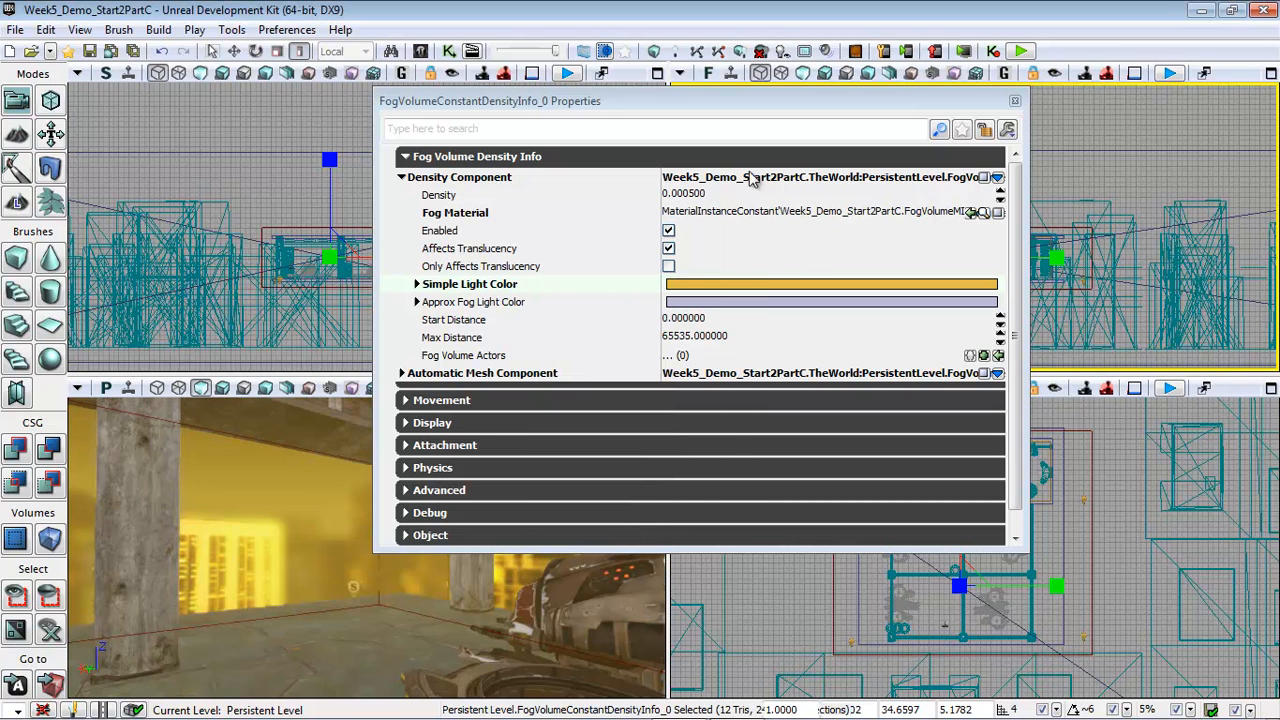
Set the fog volume's Density to 0.000005 and toggle Enabled off and on to compare the effect.
left_click(688, 195)
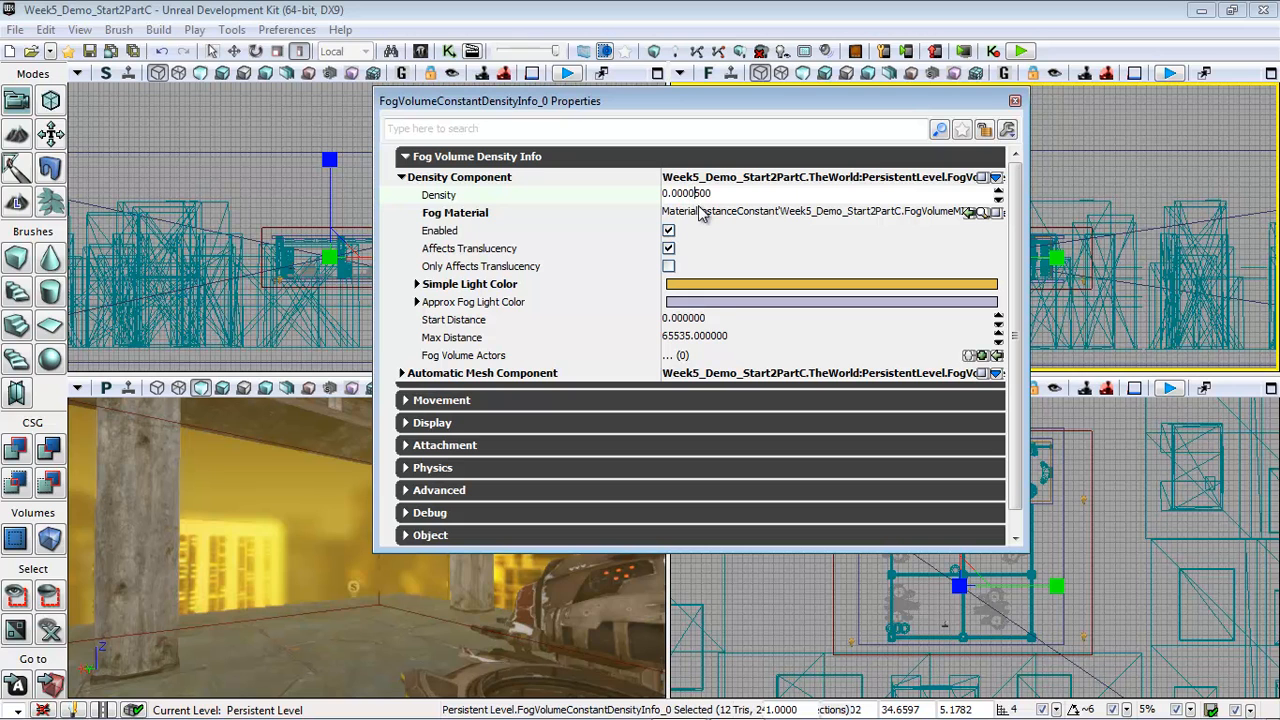
key("Return")
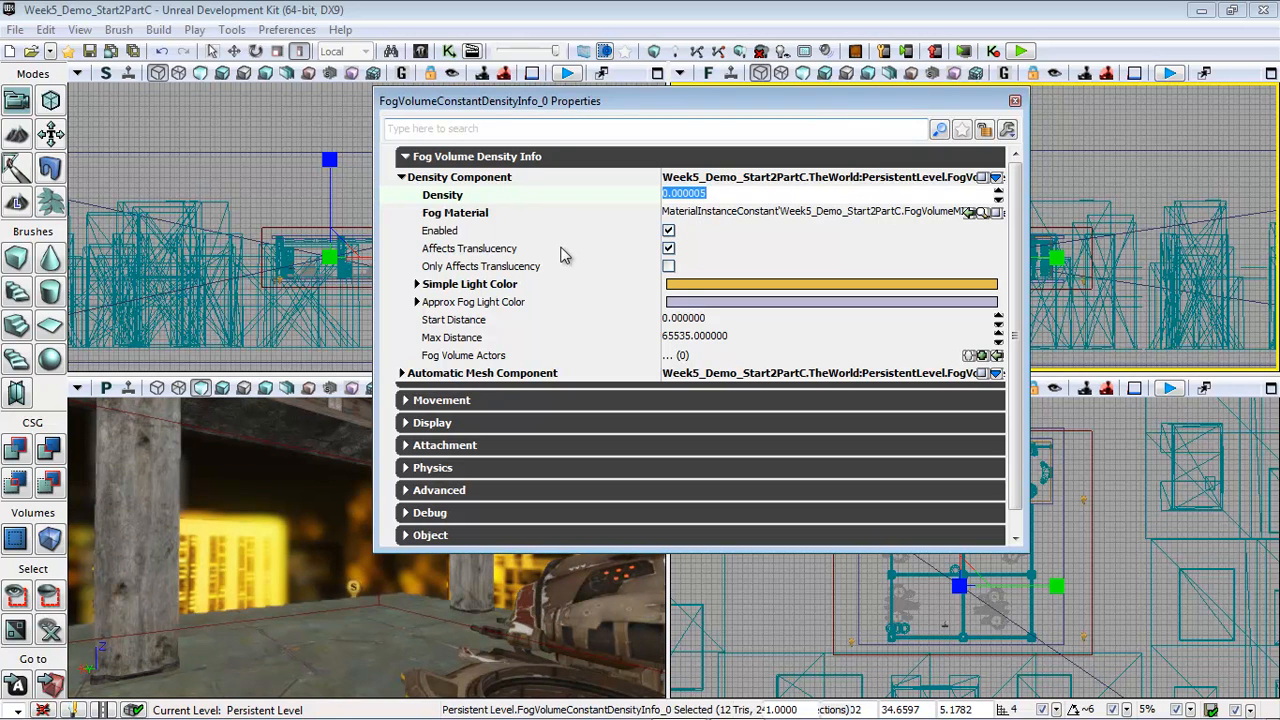
left_click(668, 231)
left_click(668, 231)
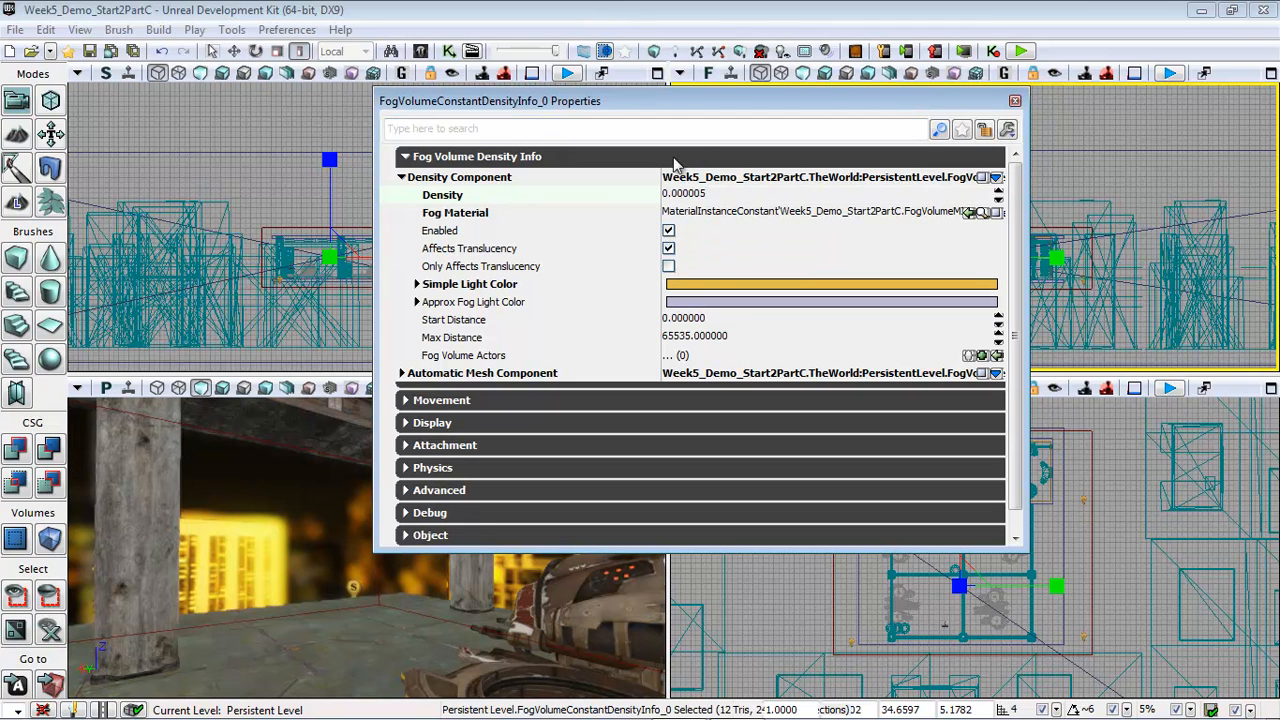
left_click(1015, 101)
Review the properties of the point light inside the structure, including its radius, brightness and light color.
left_click_drag(371, 622, 383, 565)
double_click(476, 485)
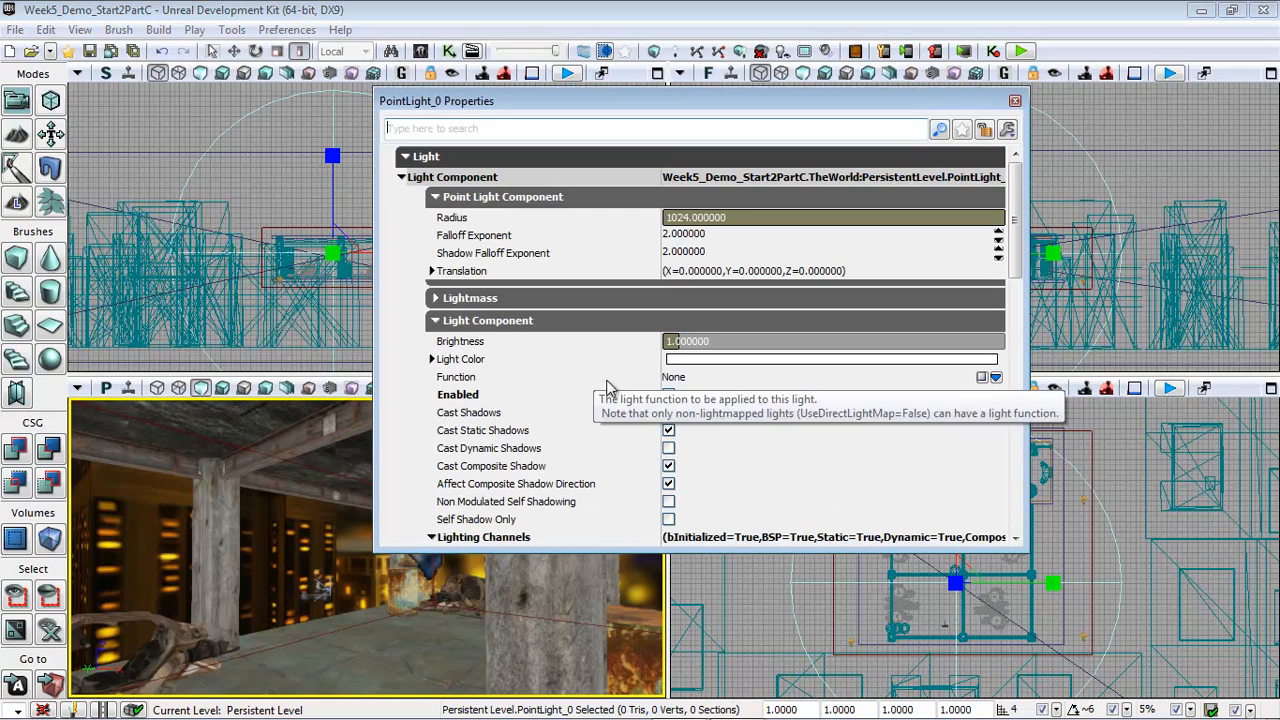
left_click(1014, 101)
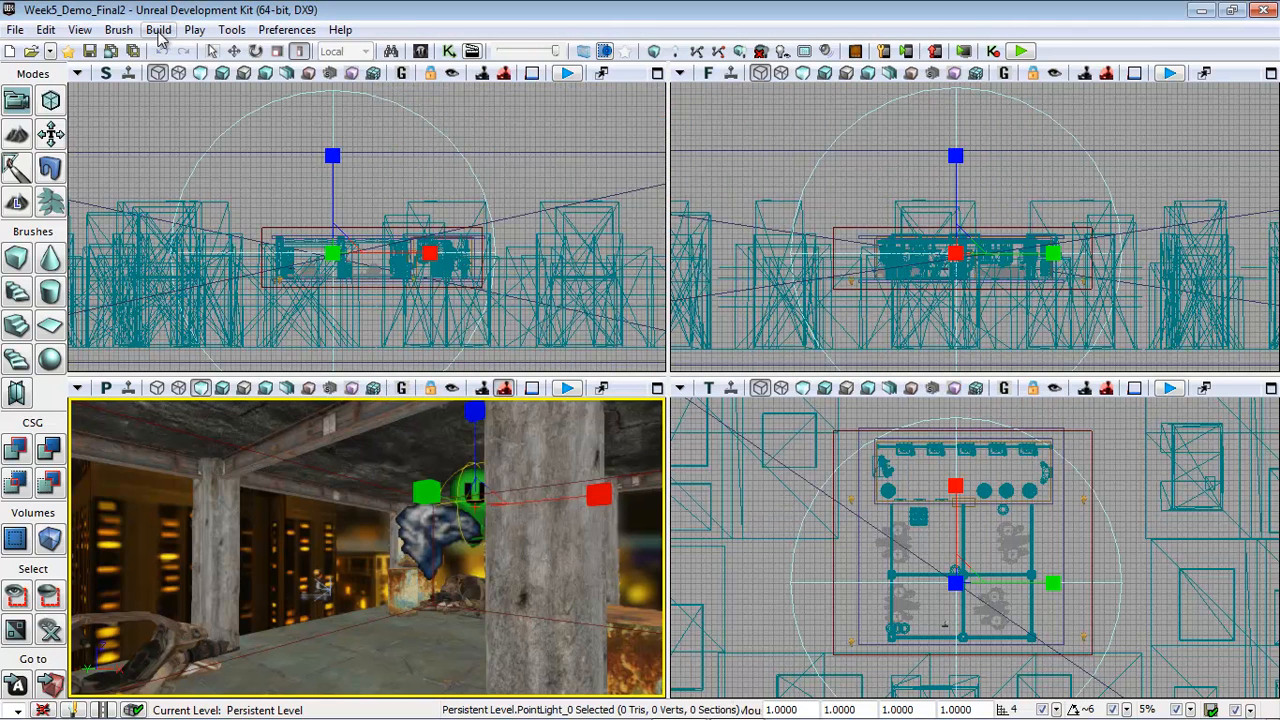
Build the level's lighting at Production quality, with Lightmass, BSP and static meshes included.
left_click(159, 30)
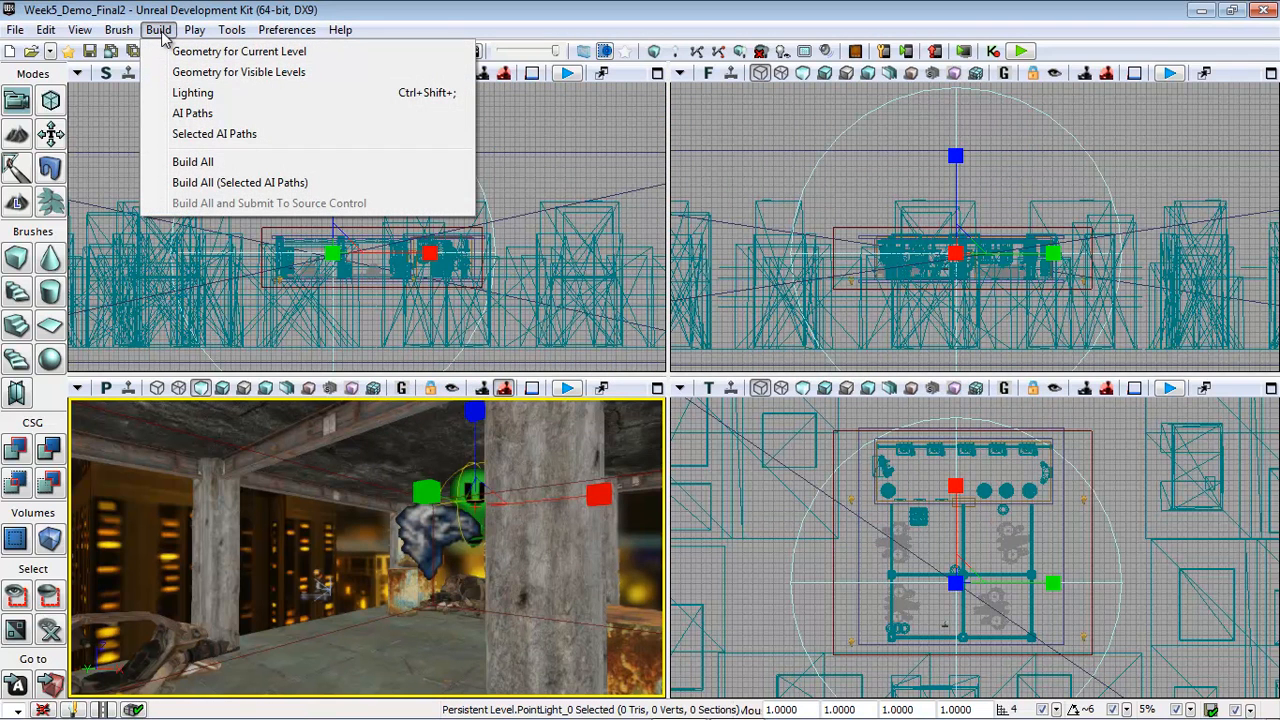
left_click(200, 94)
left_click_drag(605, 258, 692, 210)
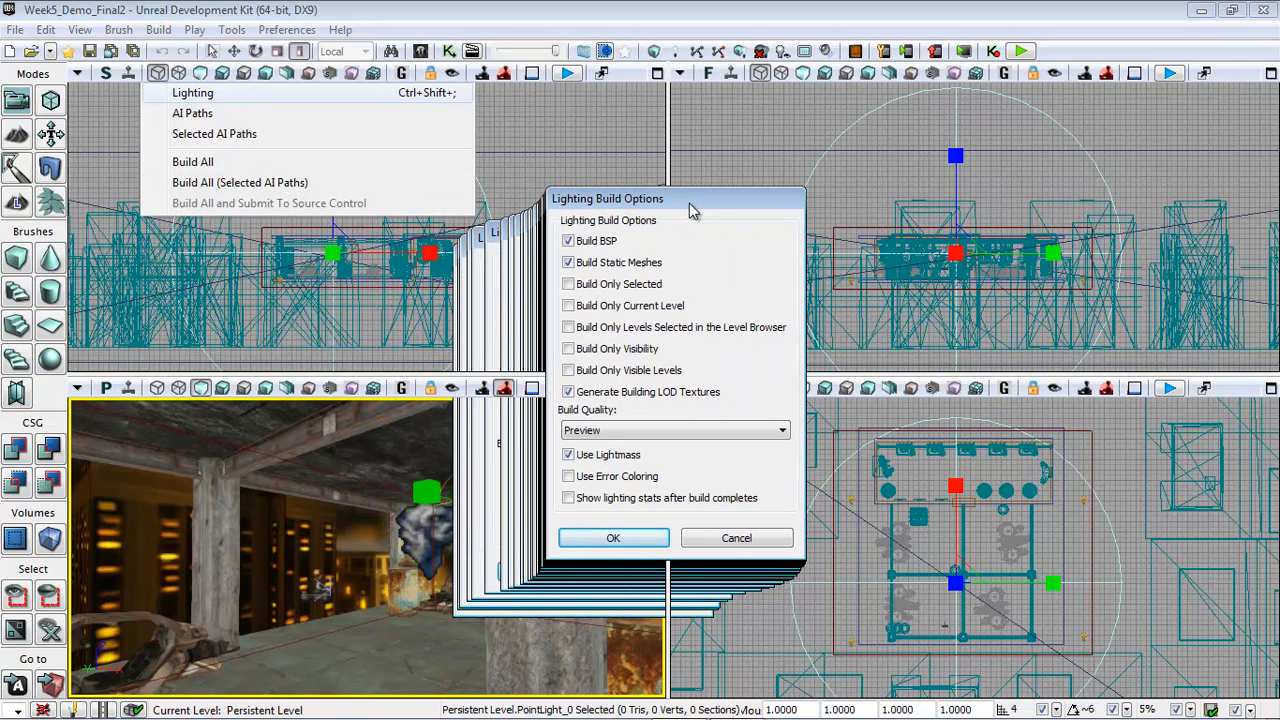
left_click(591, 432)
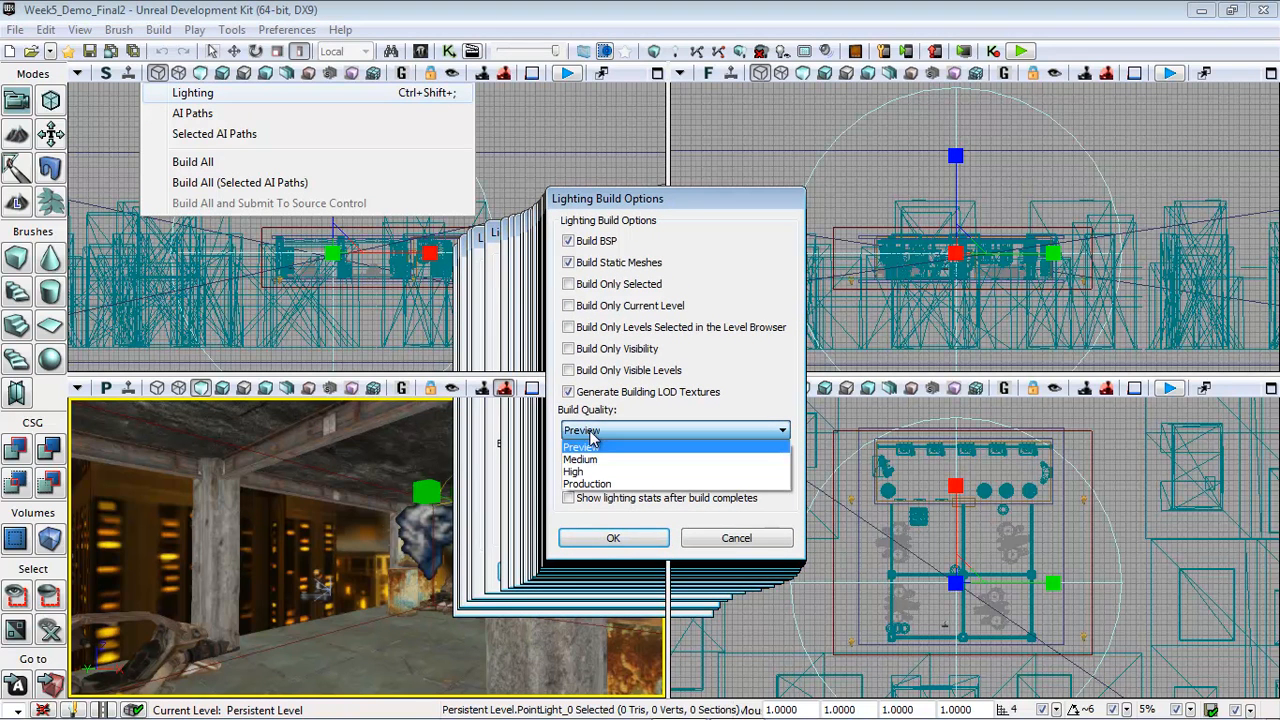
left_click(597, 485)
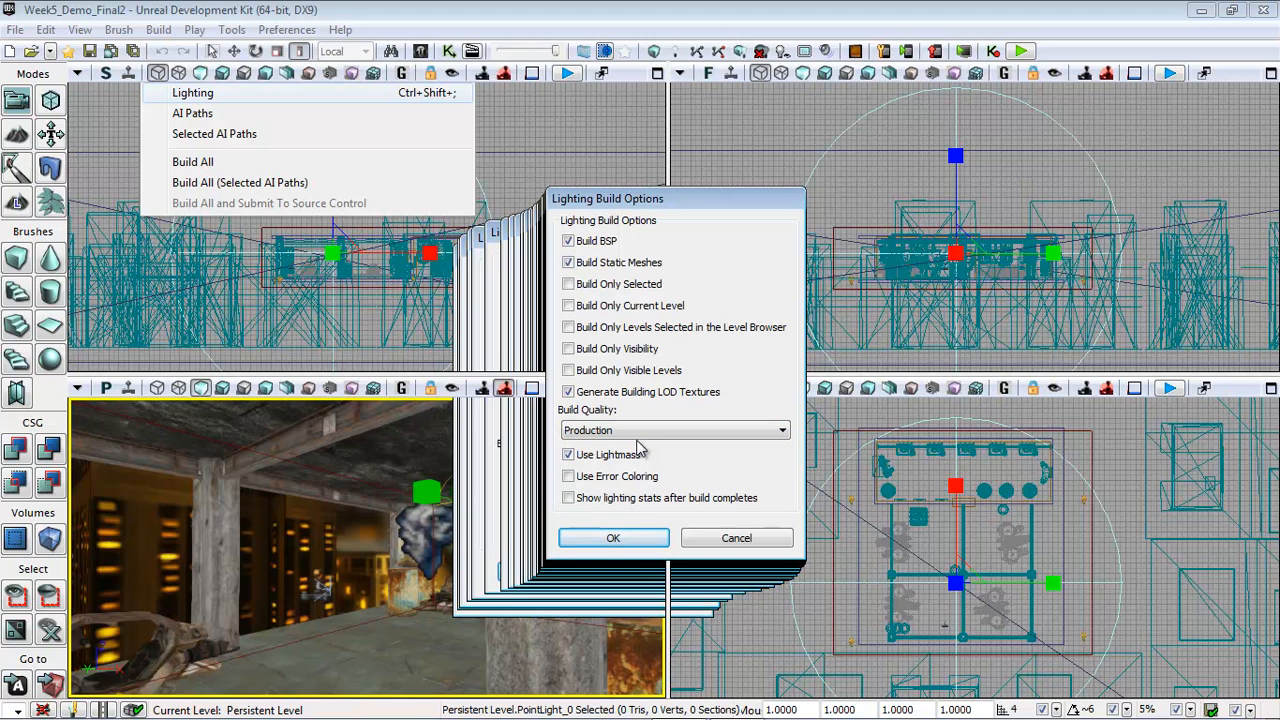
left_click(622, 435)
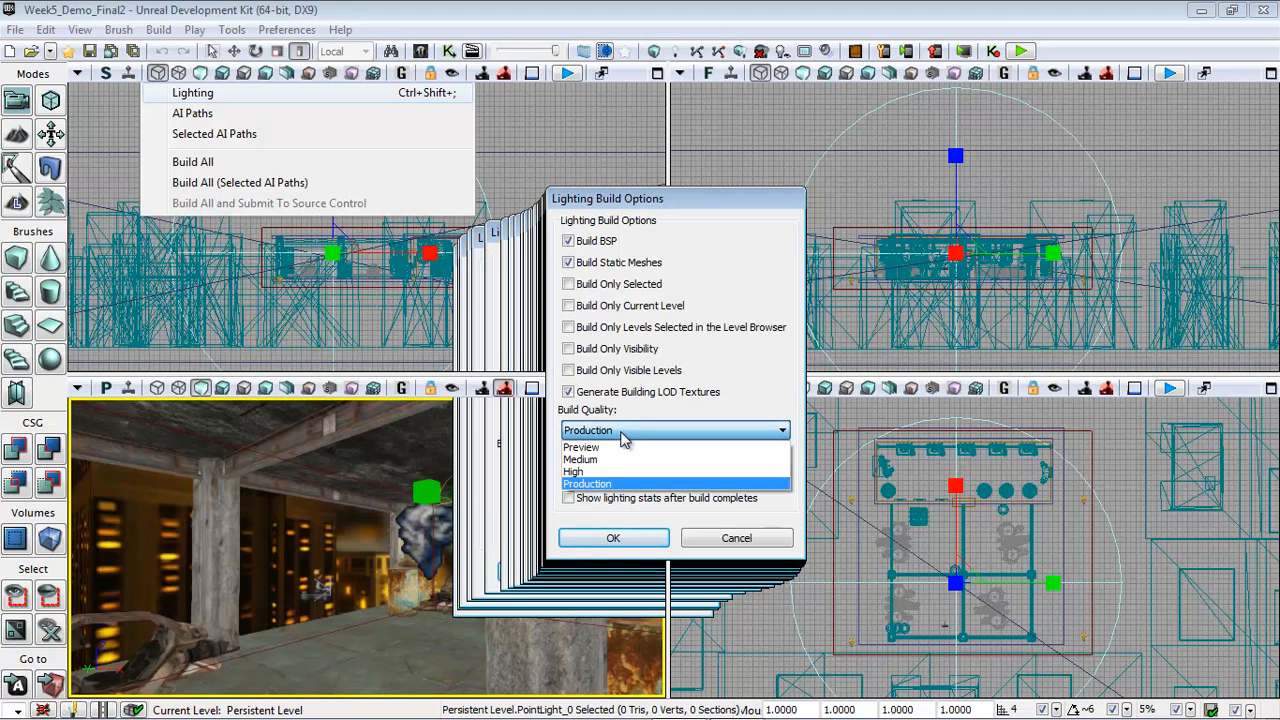
left_click(604, 485)
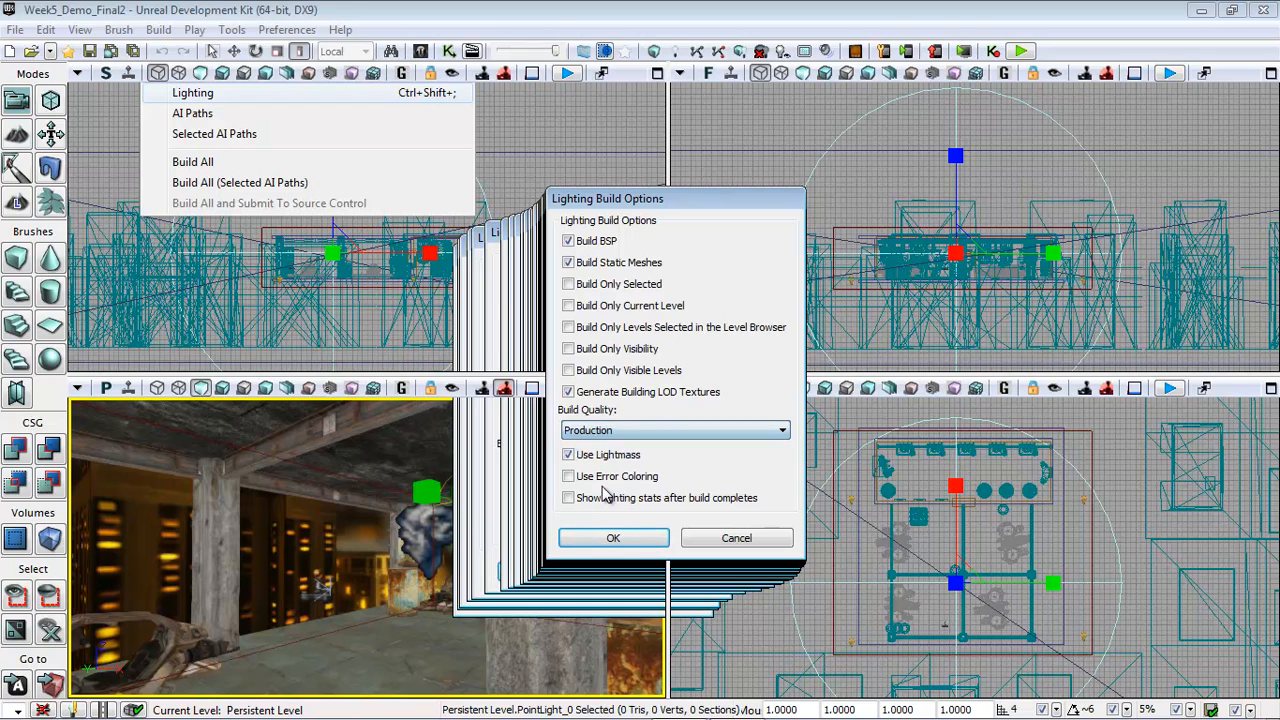
left_click(608, 539)
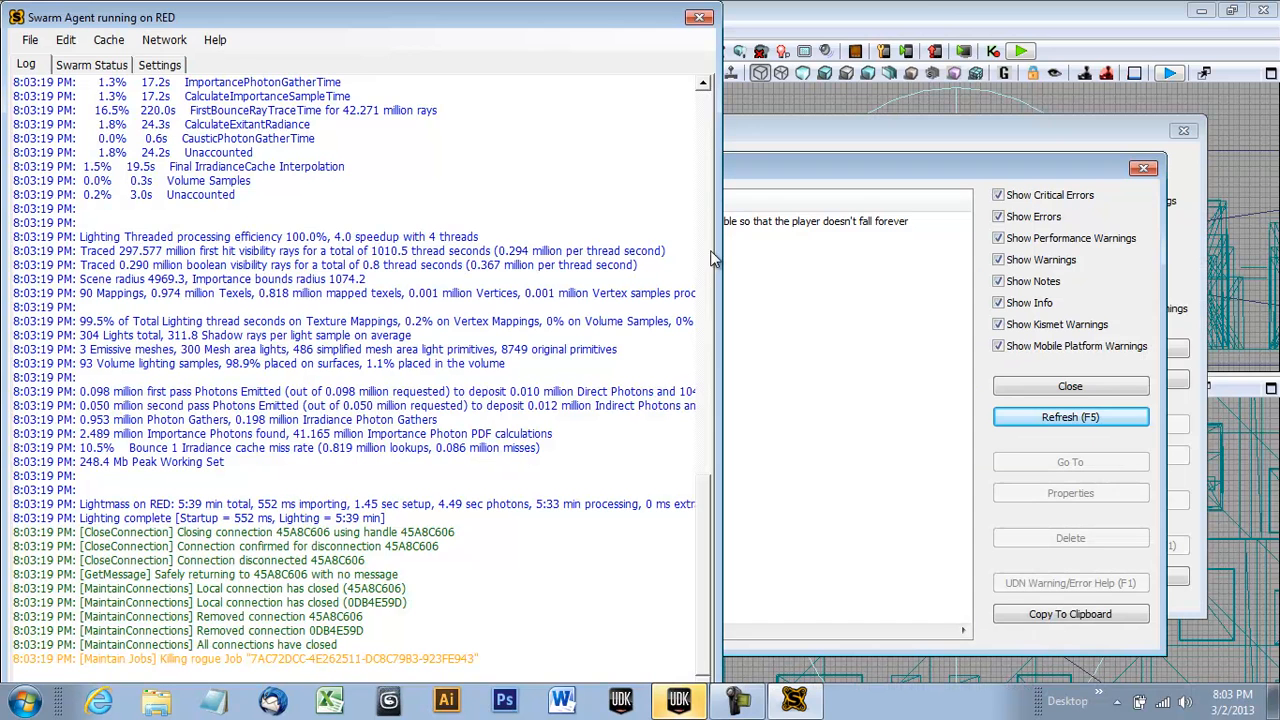
Dismiss the Swarm Agent, Map Check and Lighting Results reports, and start playing the level from the floor inside the structure.
left_click(700, 19)
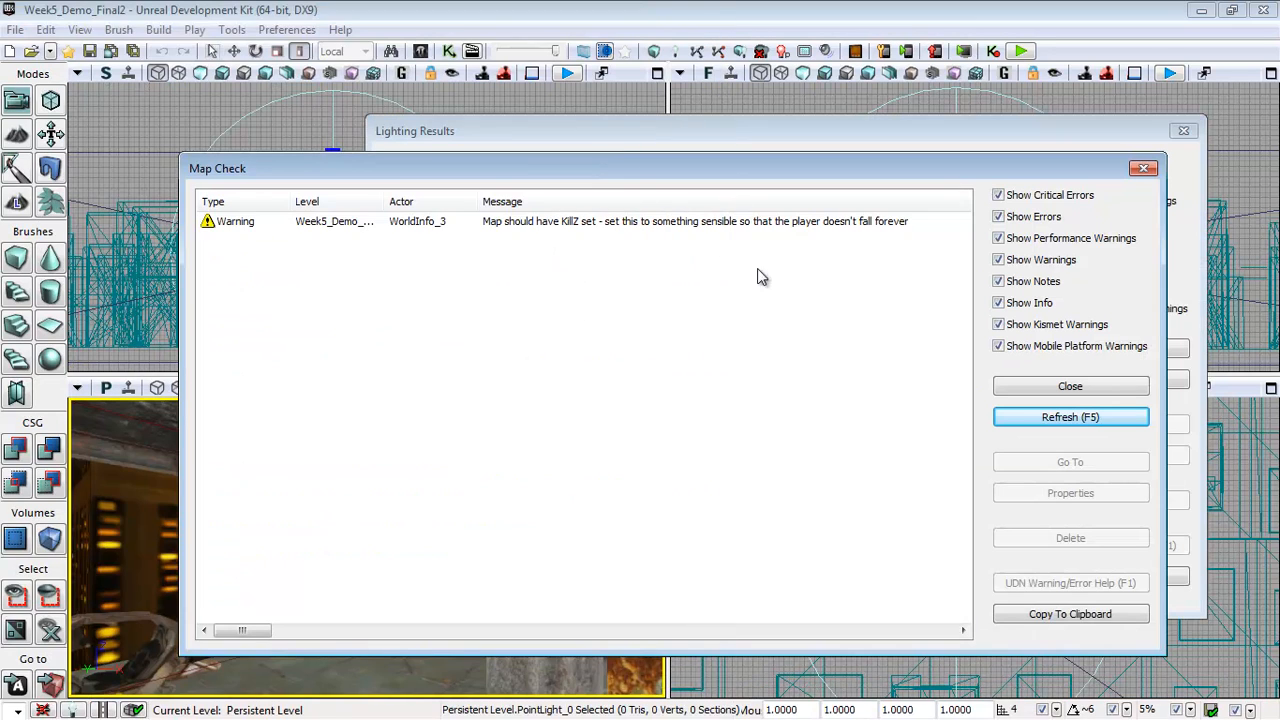
left_click(1070, 386)
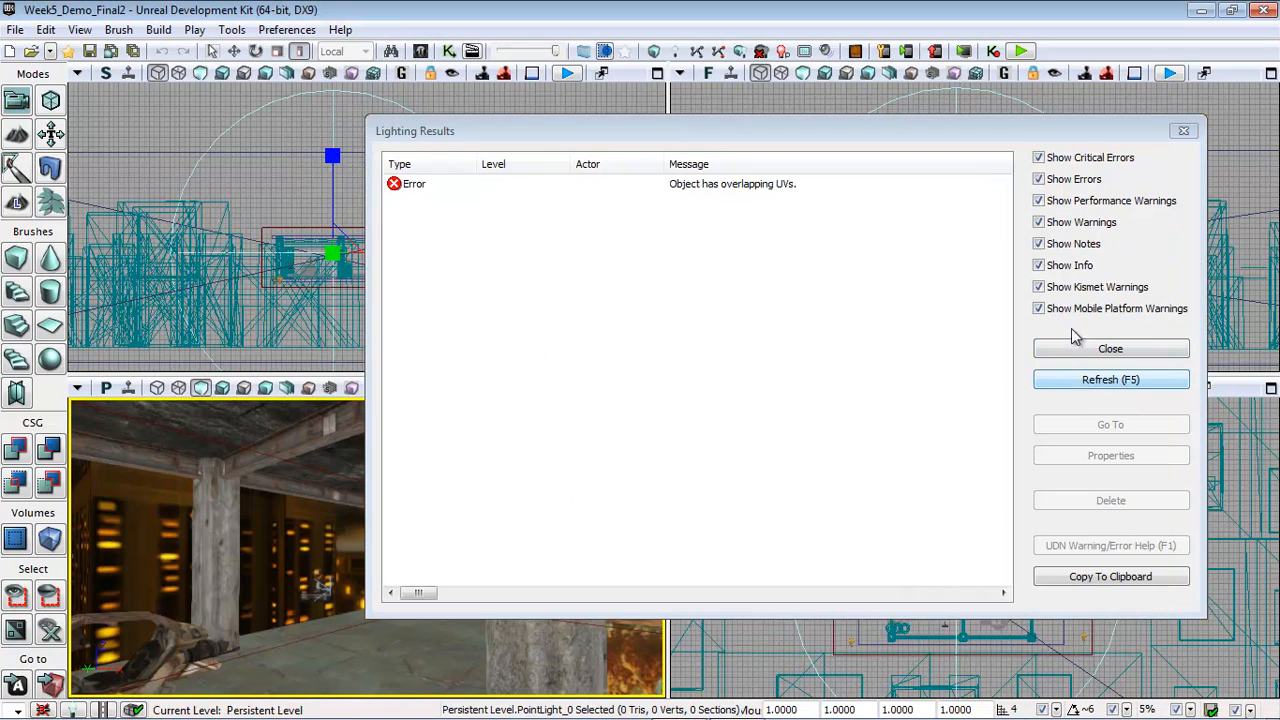
left_click(1091, 351)
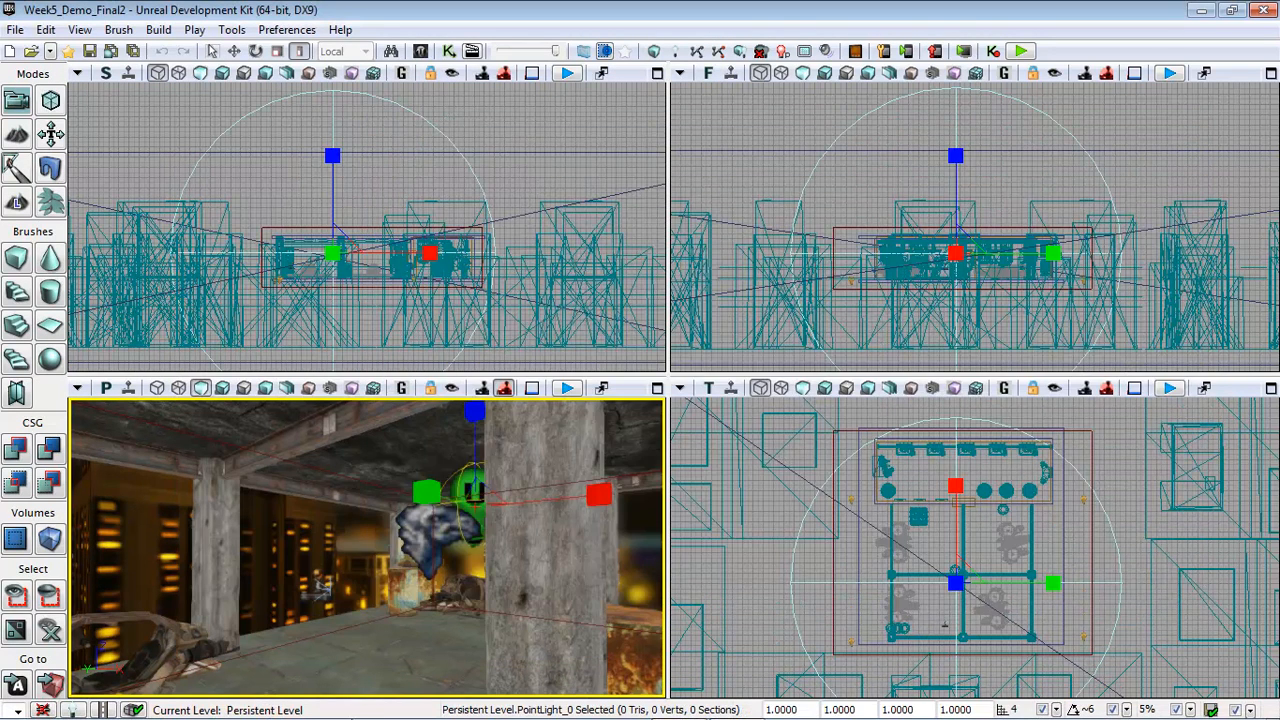
right_click(380, 651)
left_click(423, 620)
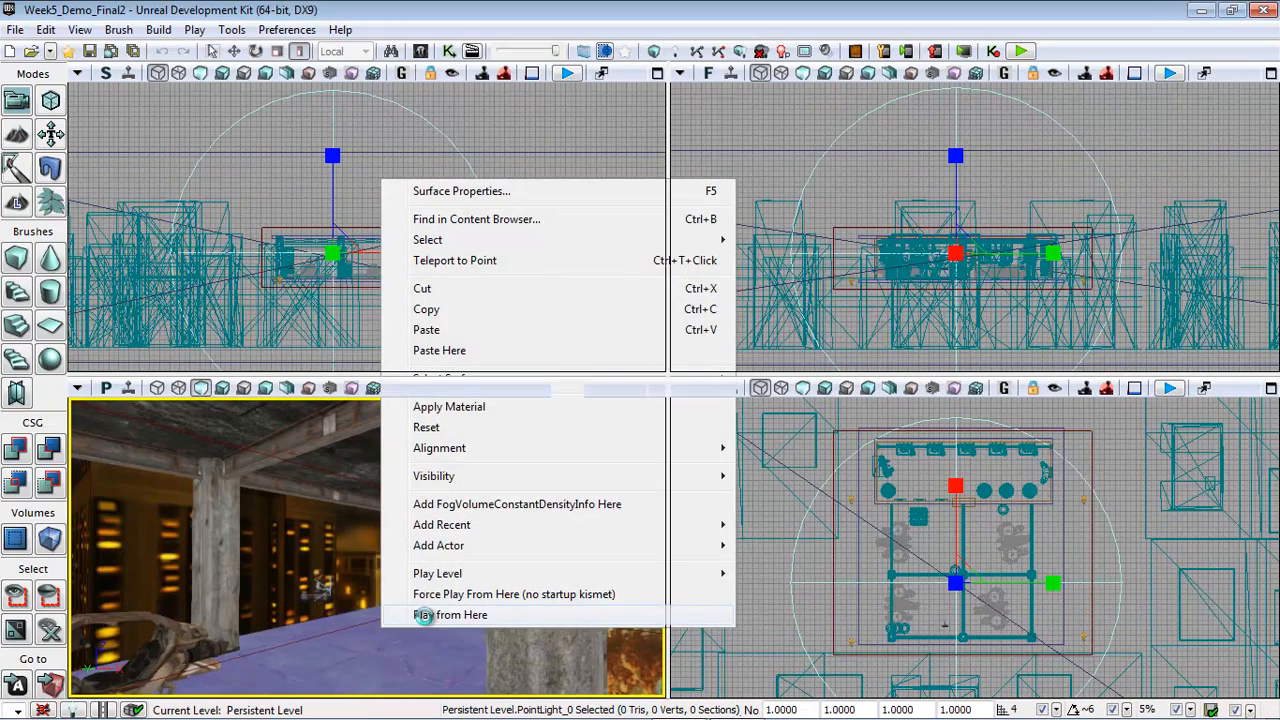